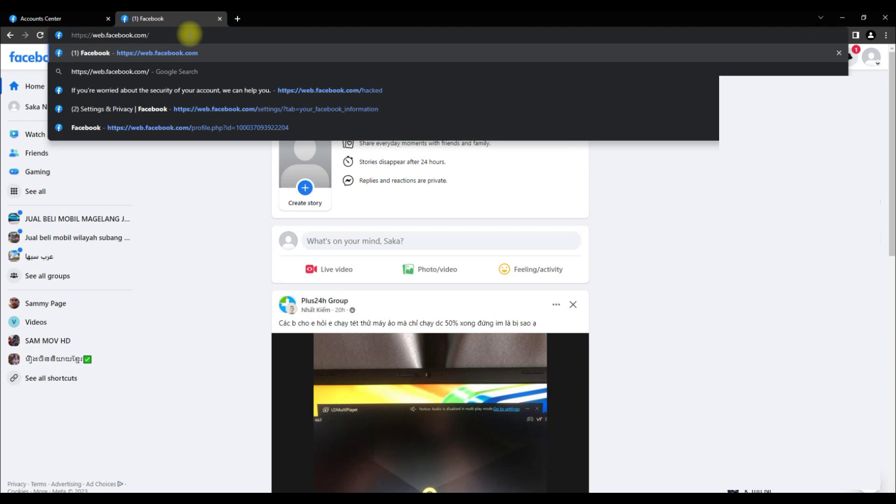
Report at web.facebook.com/hacked that someone else got into the account without permission and start the account-securing process.
{"action": "key", "text": "Return"}
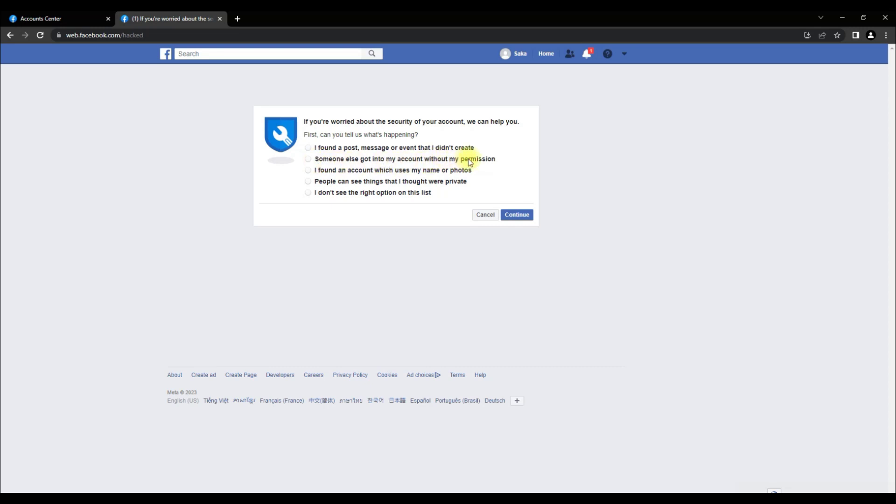
{"action": "left_click", "coordinate": [364, 161]}
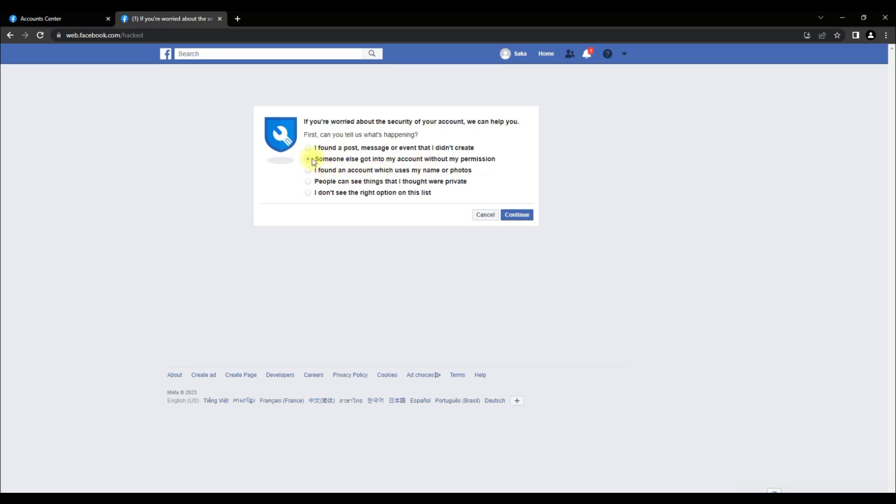
{"action": "left_click", "coordinate": [515, 215]}
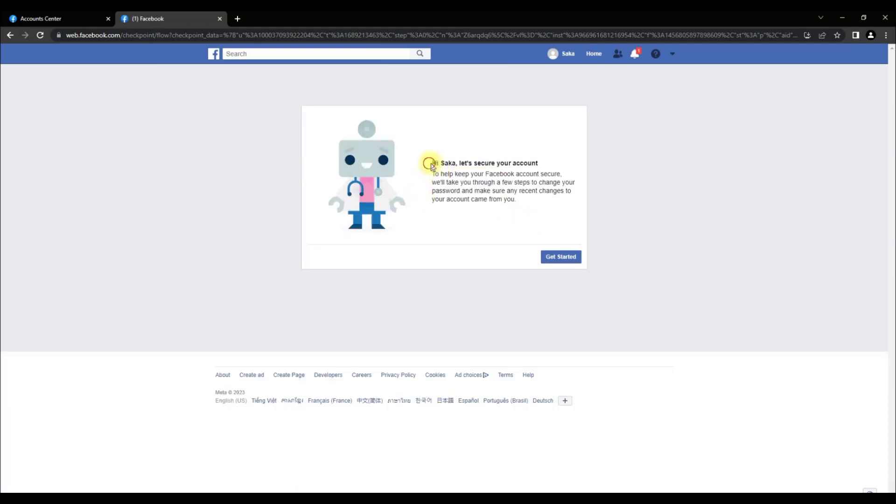
{"action": "left_click_drag", "start_coordinate": [428, 163], "coordinate": [564, 163]}
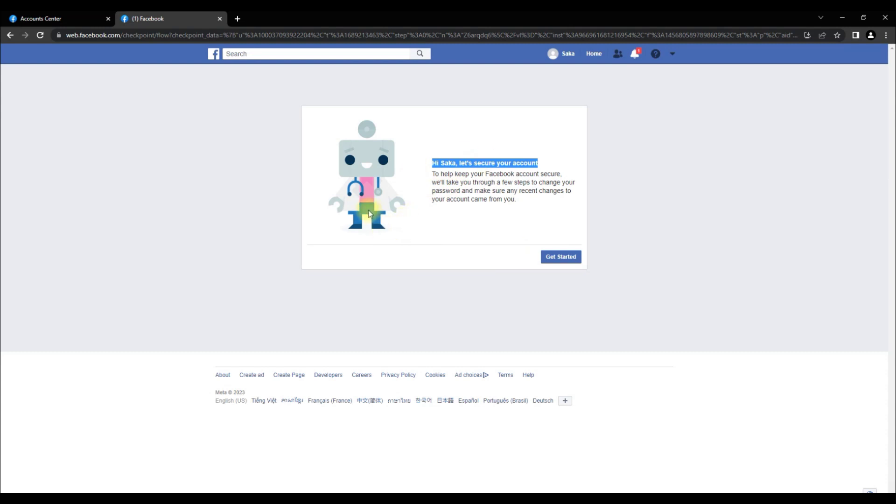
{"action": "left_click", "coordinate": [562, 256]}
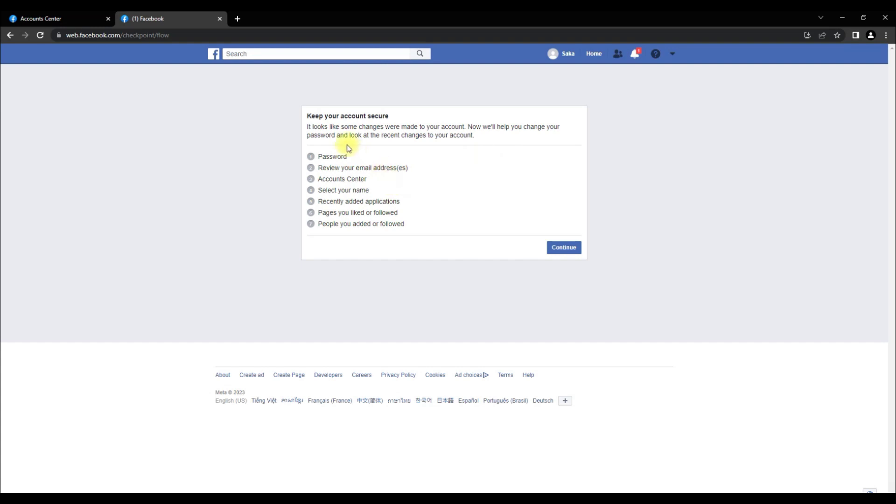
Review the list of account security checks and continue to the password change.
{"action": "left_click_drag", "start_coordinate": [353, 155], "coordinate": [310, 156]}
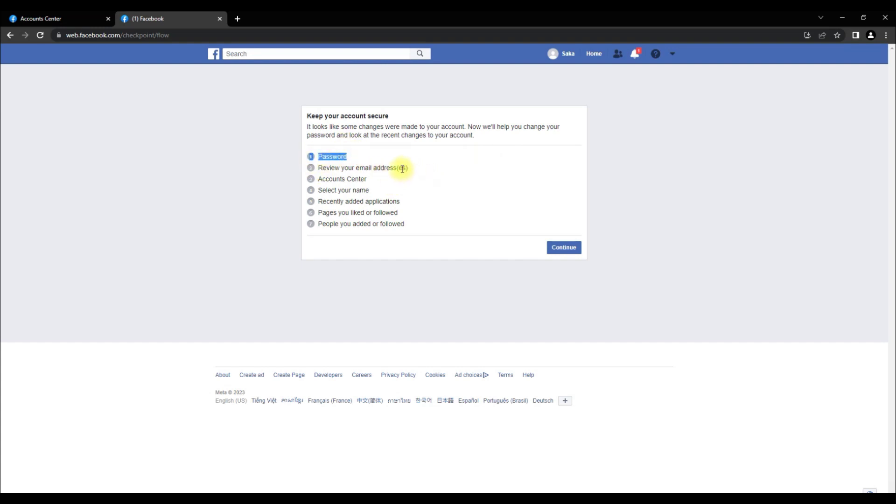
{"action": "left_click_drag", "start_coordinate": [413, 168], "coordinate": [315, 175]}
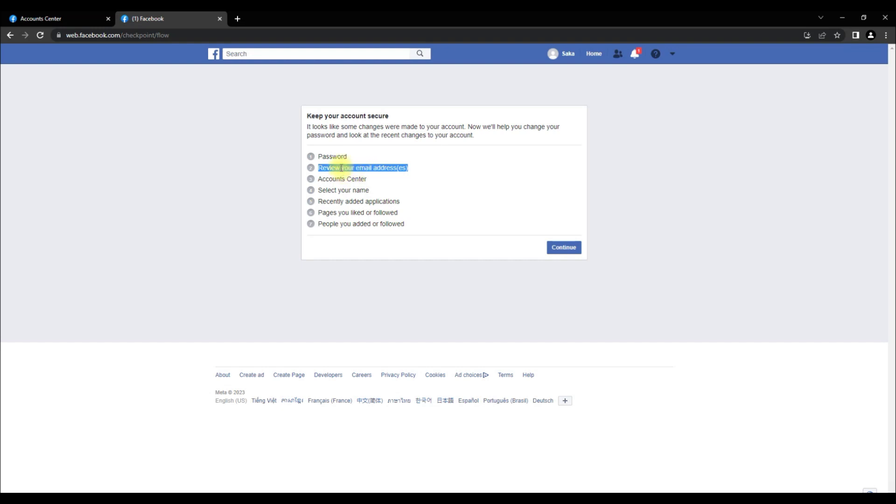
{"action": "left_click_drag", "start_coordinate": [366, 179], "coordinate": [317, 180]}
{"action": "left_click_drag", "start_coordinate": [377, 193], "coordinate": [300, 200]}
{"action": "left_click", "coordinate": [316, 211]}
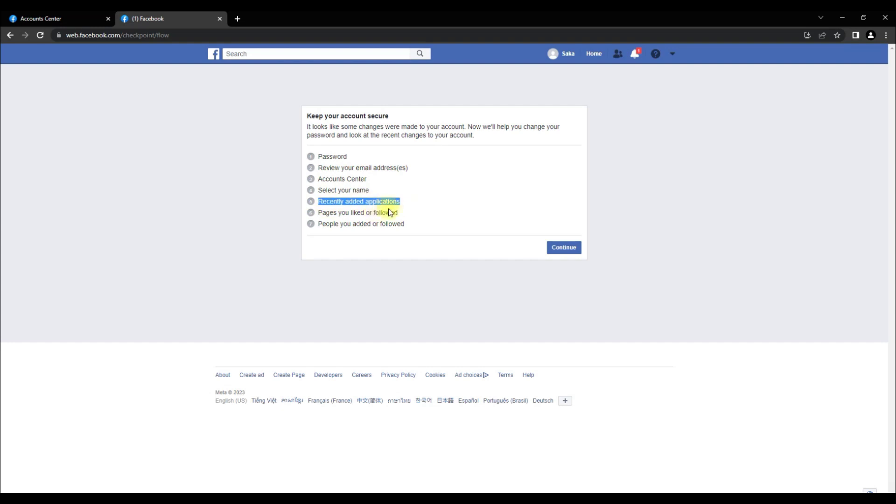
{"action": "left_click_drag", "start_coordinate": [399, 213], "coordinate": [316, 213]}
{"action": "left_click_drag", "start_coordinate": [405, 224], "coordinate": [325, 226]}
{"action": "left_click", "coordinate": [555, 249]}
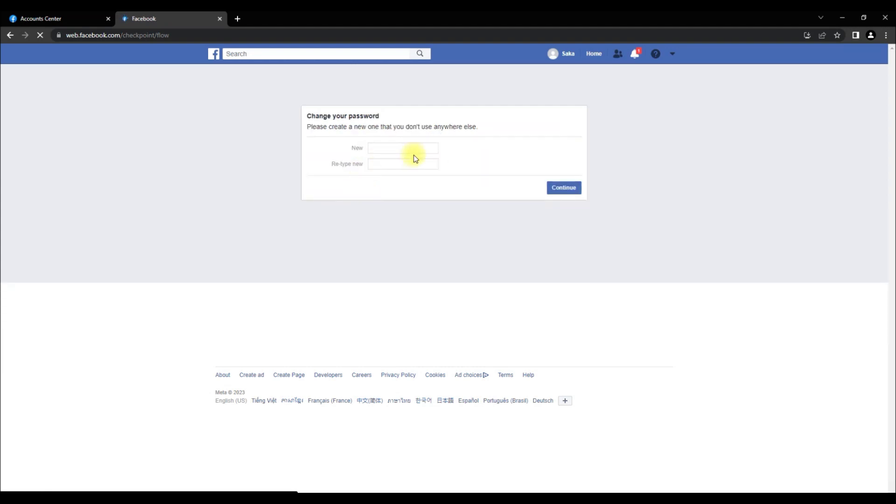
{"action": "left_click", "coordinate": [415, 163]}
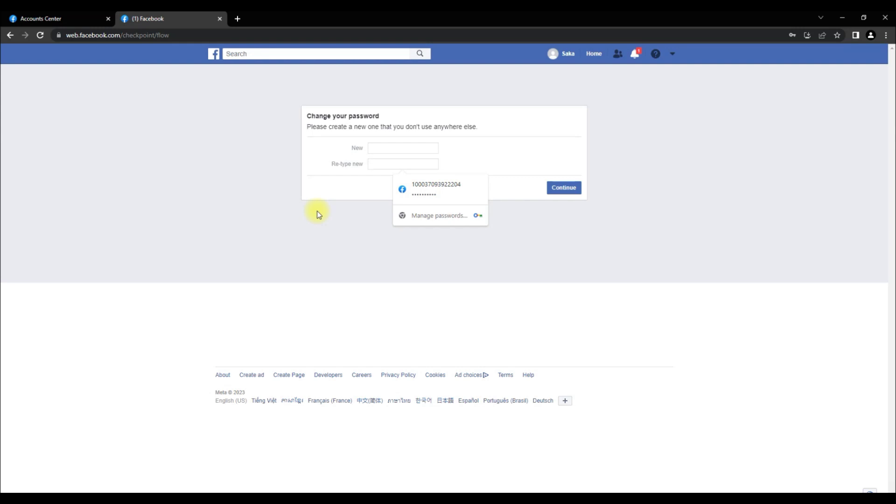
{"action": "left_click", "coordinate": [386, 148]}
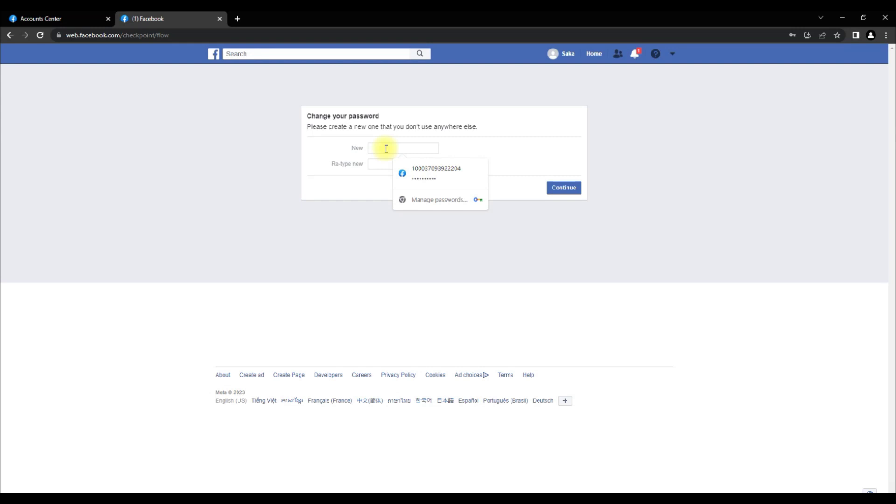
{"action": "left_click", "coordinate": [381, 165]}
{"action": "left_click", "coordinate": [383, 149]}
{"action": "left_click", "coordinate": [383, 167]}
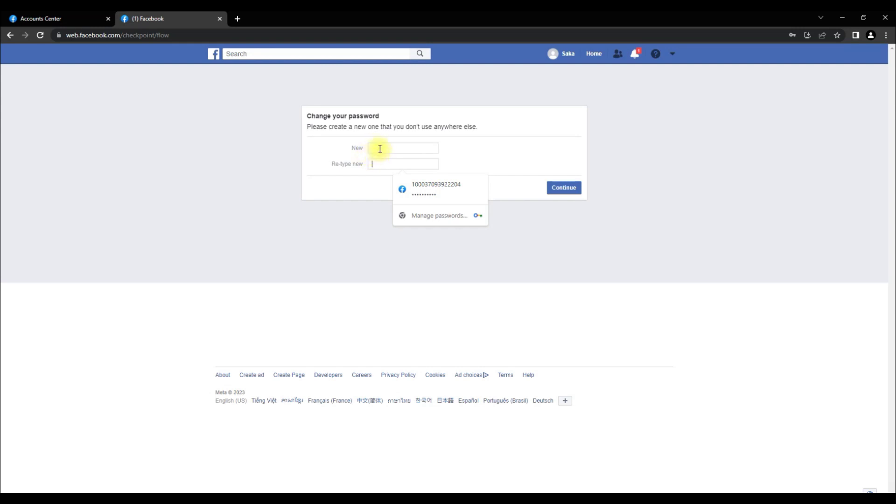
{"action": "left_click", "coordinate": [380, 149]}
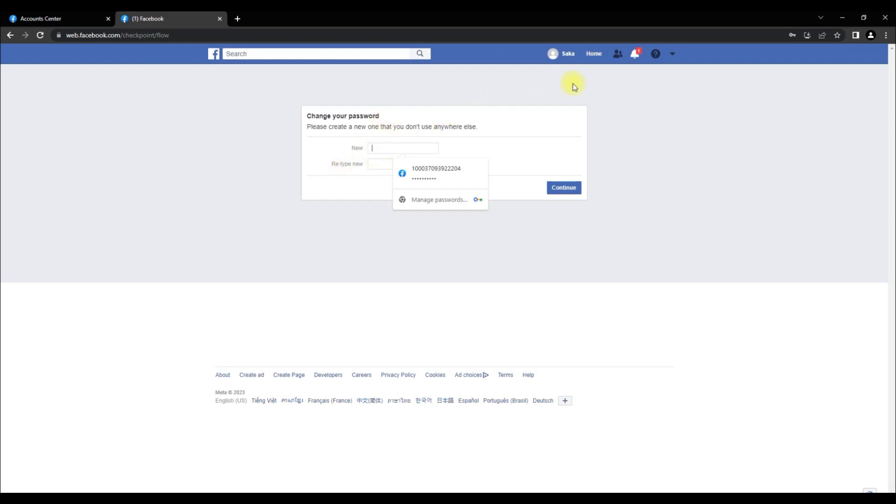
{"action": "left_click", "coordinate": [371, 163]}
{"action": "left_click", "coordinate": [381, 146]}
{"action": "left_click", "coordinate": [371, 163]}
{"action": "left_click", "coordinate": [371, 147]}
{"action": "left_click", "coordinate": [371, 164]}
{"action": "left_click", "coordinate": [375, 147]}
Enter a new account password, retype it in the confirmation field, and submit the password change.
{"action": "type", "text": "••••••"}
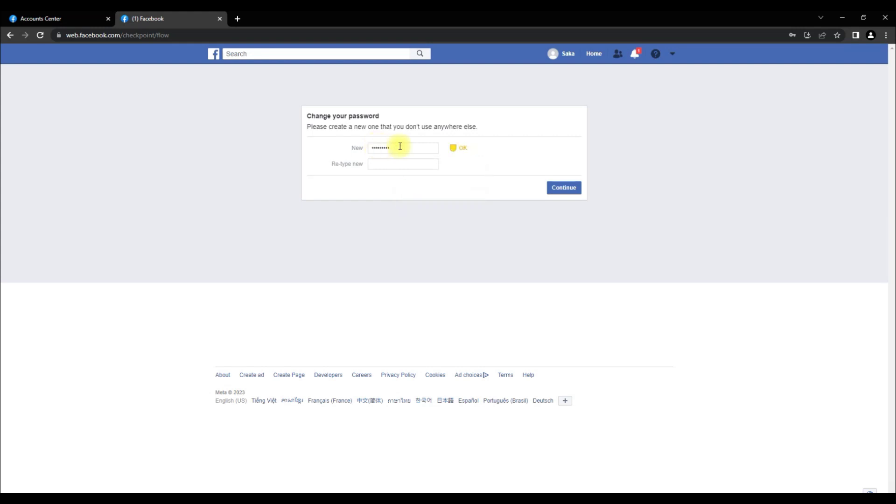
{"action": "left_click", "coordinate": [467, 150]}
{"action": "left_click", "coordinate": [462, 150]}
{"action": "left_click", "coordinate": [396, 147]}
{"action": "key", "text": "BackSpace"}
{"action": "key", "text": "BackSpace"}
{"action": "key", "text": "BackSpace"}
{"action": "key", "text": "BackSpace"}
{"action": "left_click_drag", "start_coordinate": [390, 150], "coordinate": [362, 149]}
{"action": "type", "text": "a********"}
{"action": "left_click", "coordinate": [413, 161]}
{"action": "type", "text": "*******"}
{"action": "type", "text": "**"}
{"action": "left_click", "coordinate": [562, 191]}
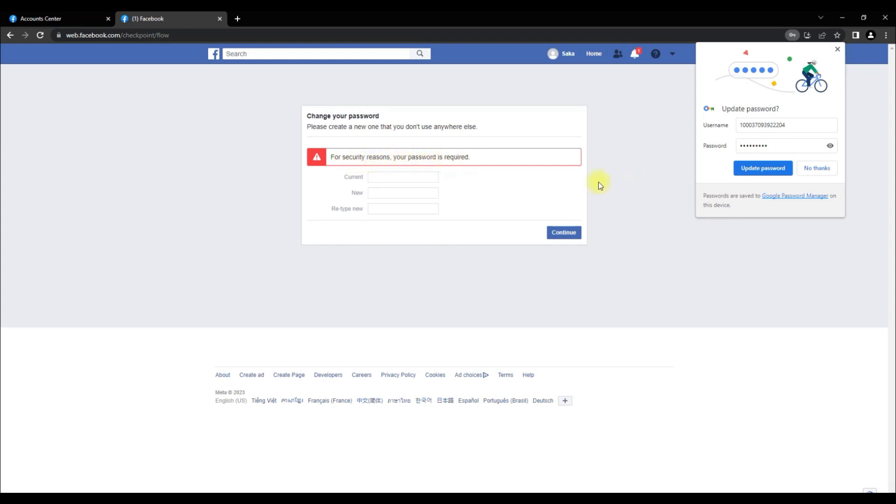
Try to change the password by filling in the saved current password and entering the new password twice.
{"action": "left_click_drag", "start_coordinate": [471, 165], "coordinate": [331, 158]}
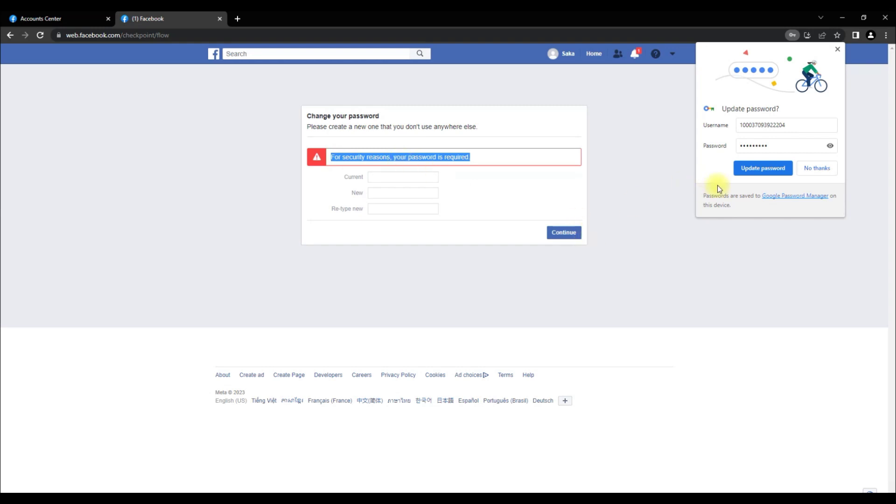
{"action": "left_click", "coordinate": [383, 176]}
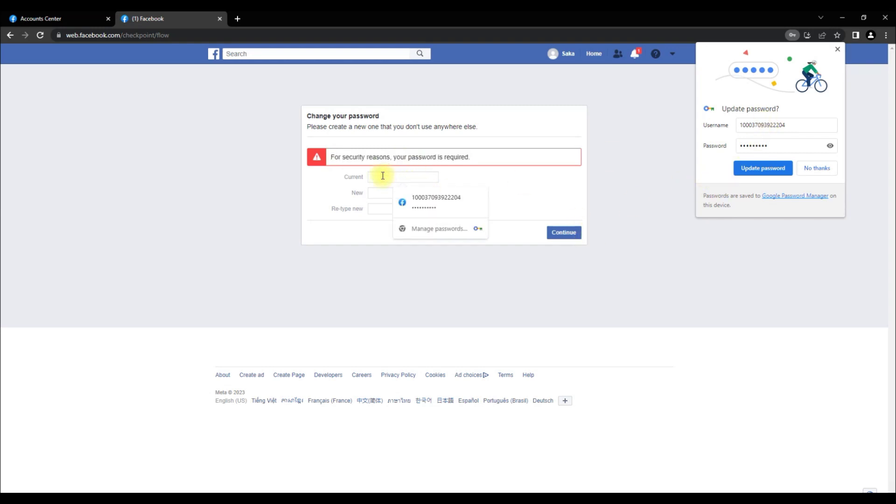
{"action": "key", "text": "Down"}
{"action": "key", "text": "Return"}
{"action": "left_click", "coordinate": [384, 198]}
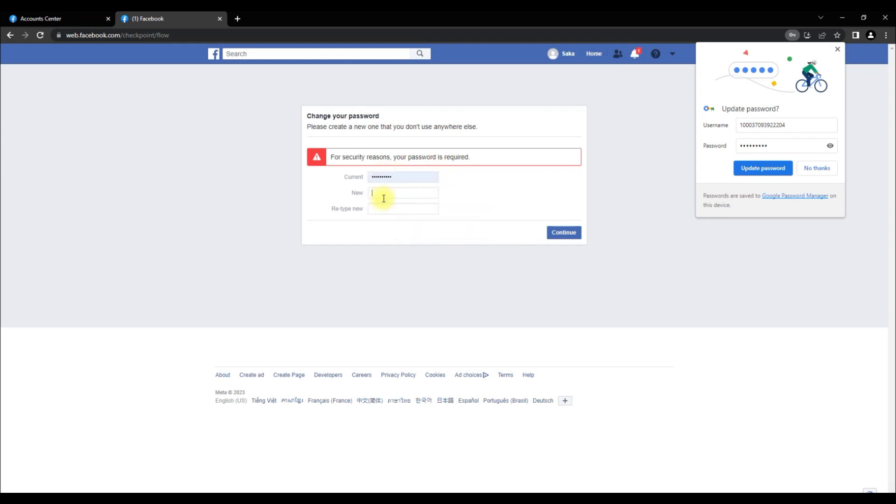
{"action": "type", "text": "••••••••••"}
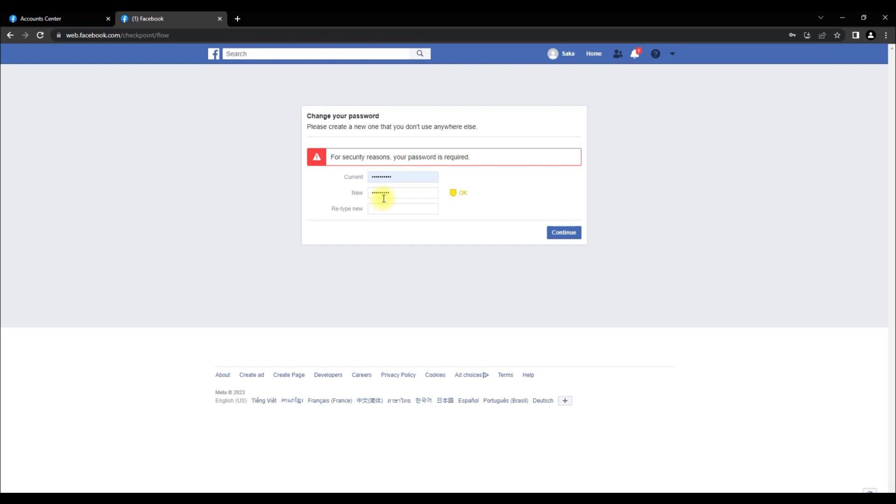
{"action": "left_click", "coordinate": [388, 209]}
{"action": "type", "text": "••••••••••"}
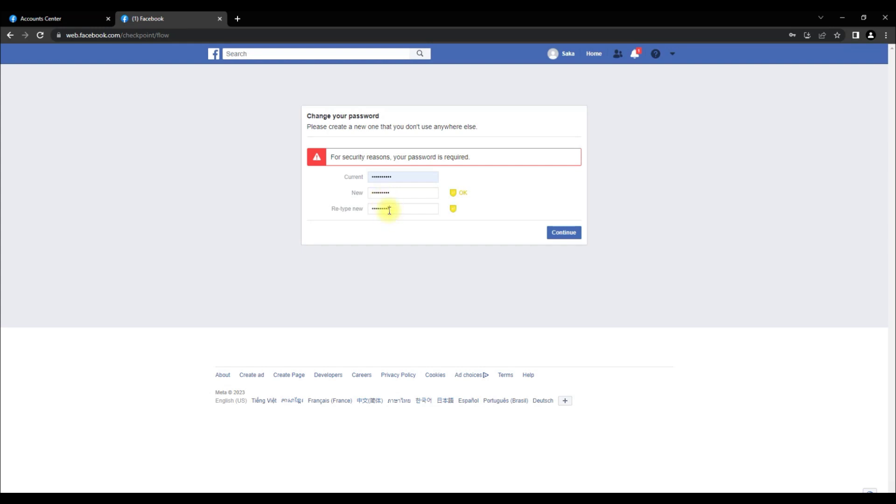
{"action": "left_click", "coordinate": [552, 233]}
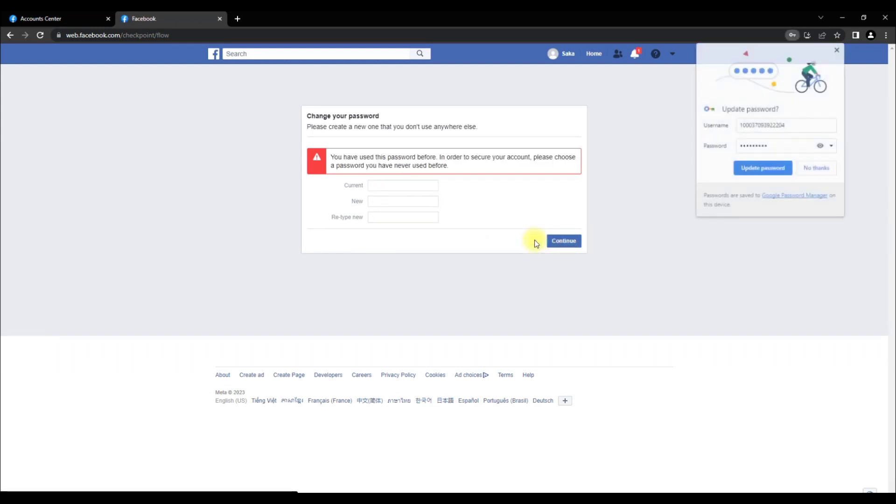
Submit the current password with a different, never-used new password entered twice, and update the browser's saved password.
{"action": "left_click", "coordinate": [406, 187]}
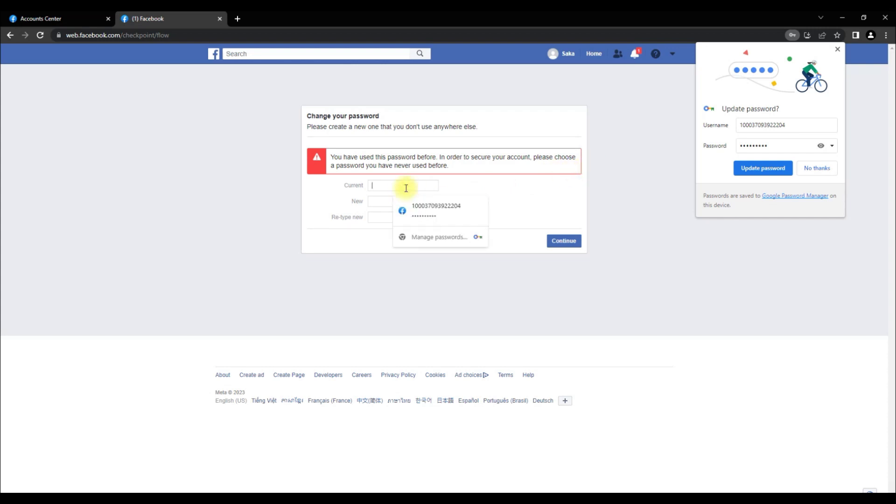
{"action": "type", "text": "a"}
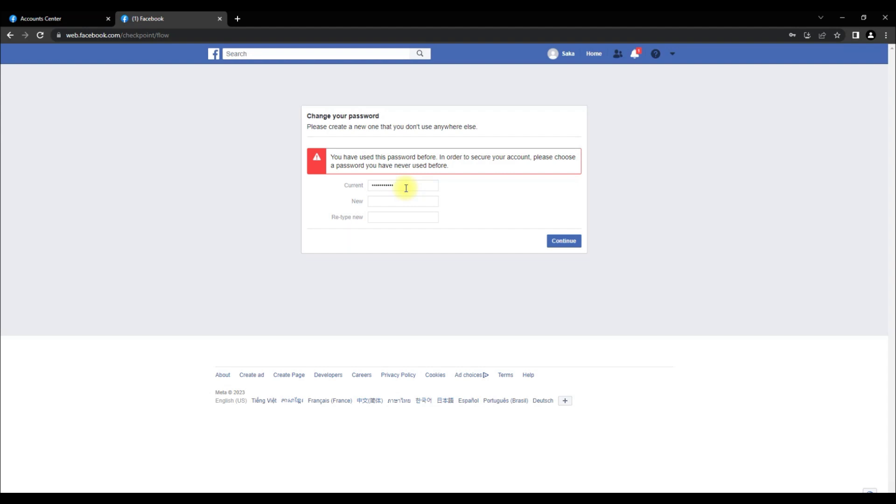
{"action": "left_click_drag", "start_coordinate": [406, 188], "coordinate": [352, 185]}
{"action": "key", "text": "BackSpace"}
{"action": "left_click", "coordinate": [408, 214]}
{"action": "left_click", "coordinate": [400, 203]}
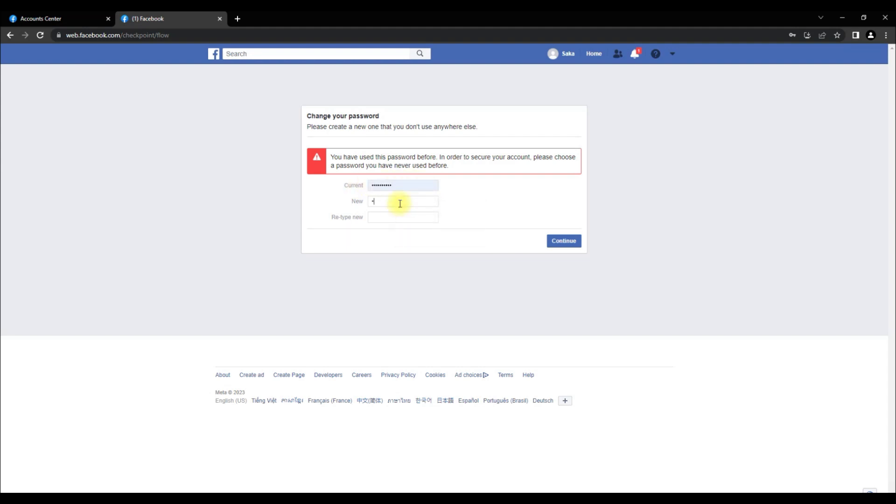
{"action": "type", "text": "••••••••••"}
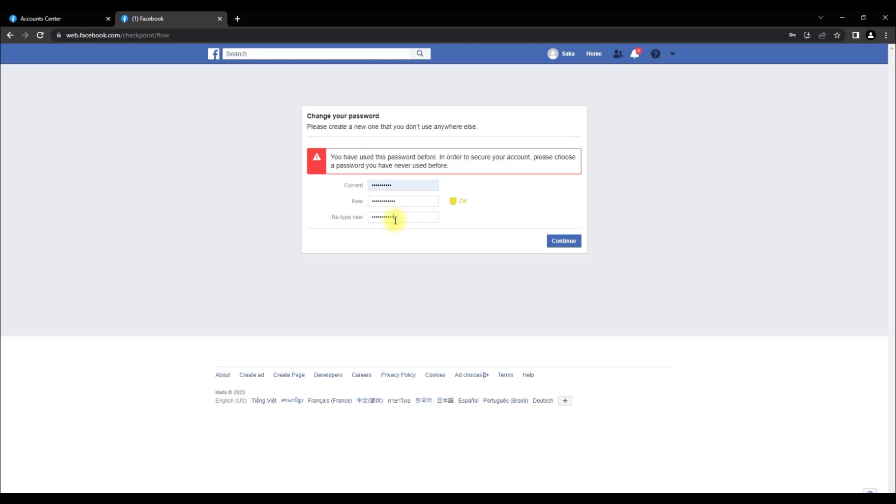
{"action": "left_click", "coordinate": [552, 239]}
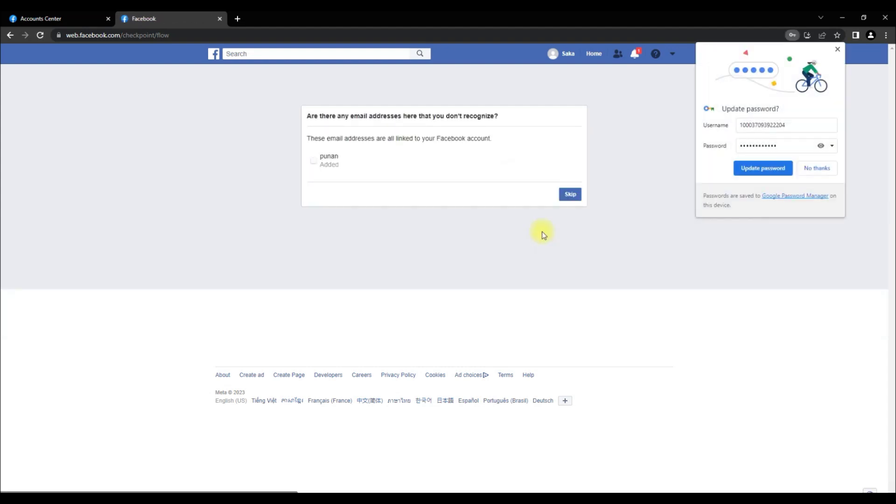
{"action": "left_click", "coordinate": [765, 169]}
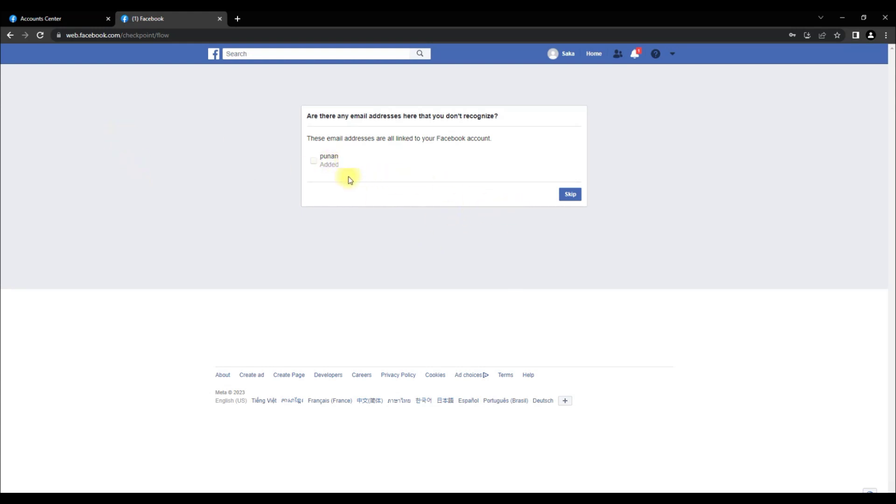
{"action": "left_click_drag", "start_coordinate": [368, 167], "coordinate": [324, 157]}
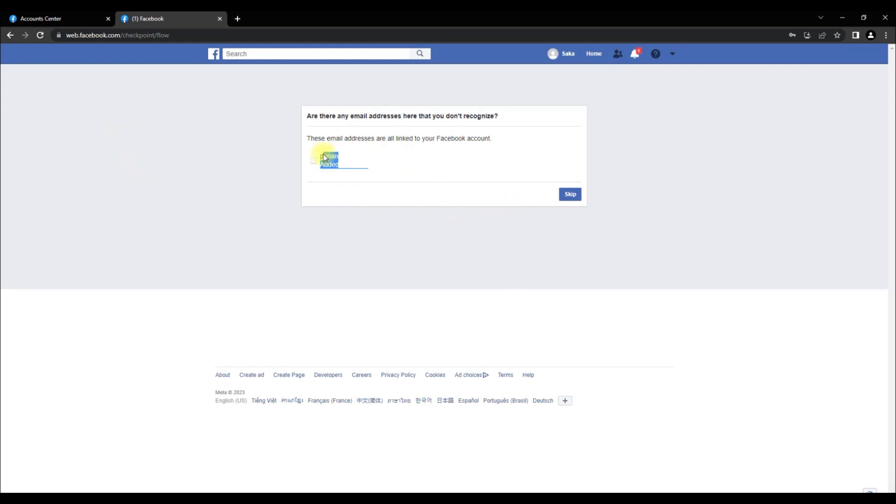
{"action": "left_click", "coordinate": [419, 169]}
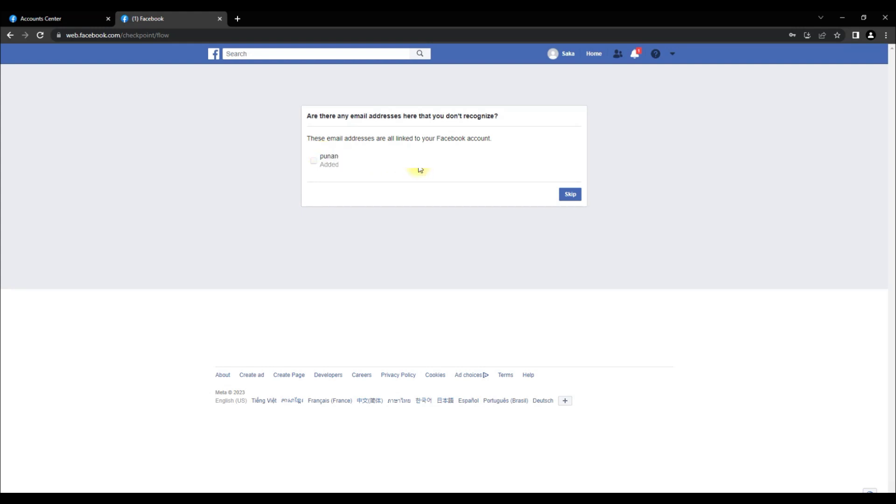
{"action": "left_click", "coordinate": [313, 160]}
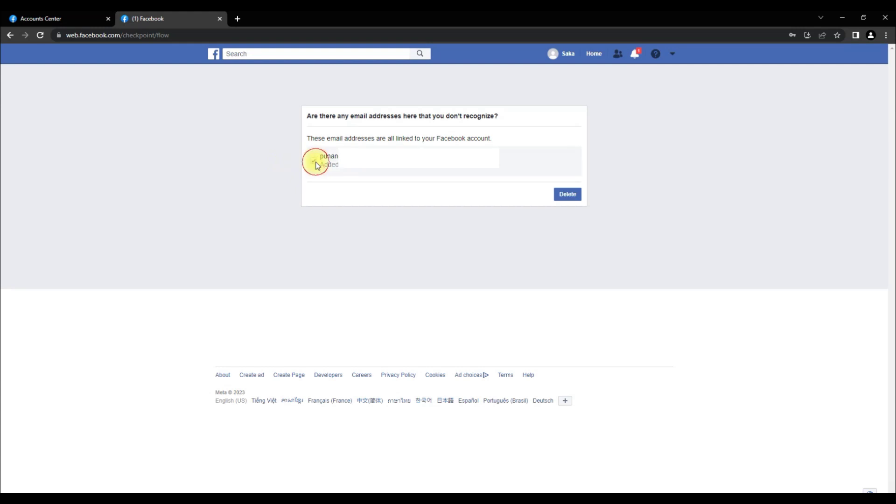
{"action": "left_click", "coordinate": [313, 161]}
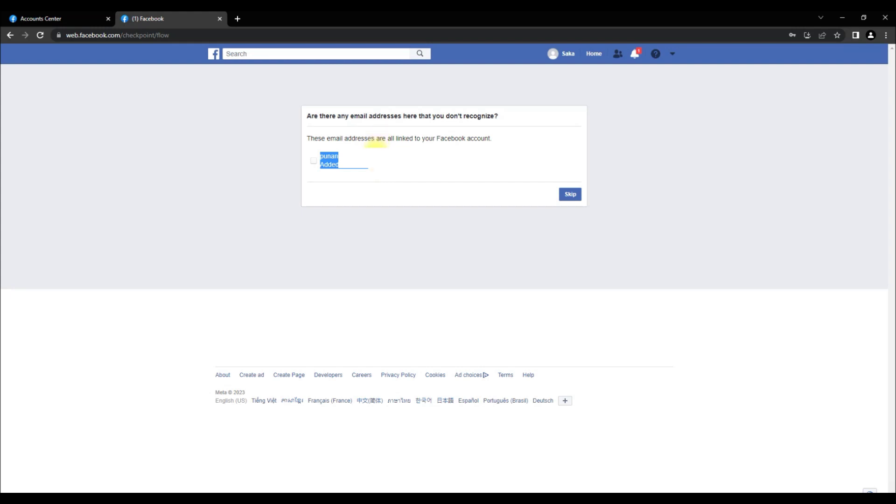
{"action": "left_click", "coordinate": [382, 171]}
{"action": "left_click", "coordinate": [315, 161]}
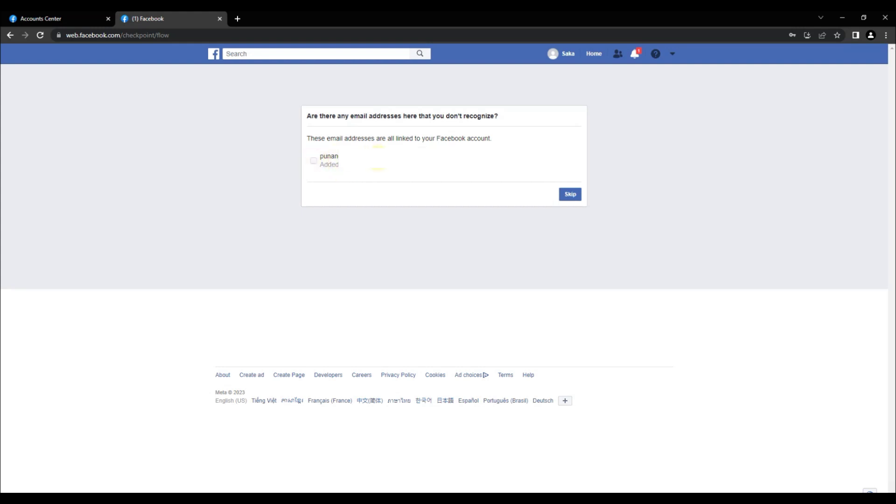
{"action": "left_click", "coordinate": [314, 160]}
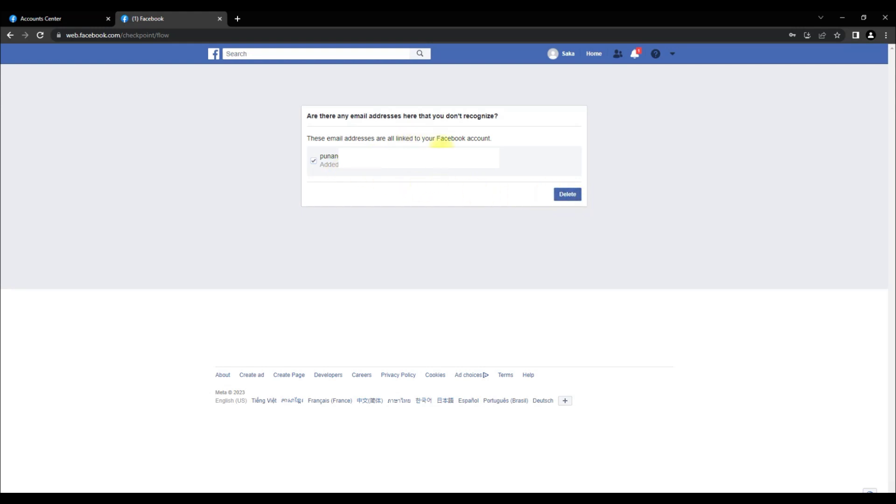
{"action": "left_click", "coordinate": [314, 161]}
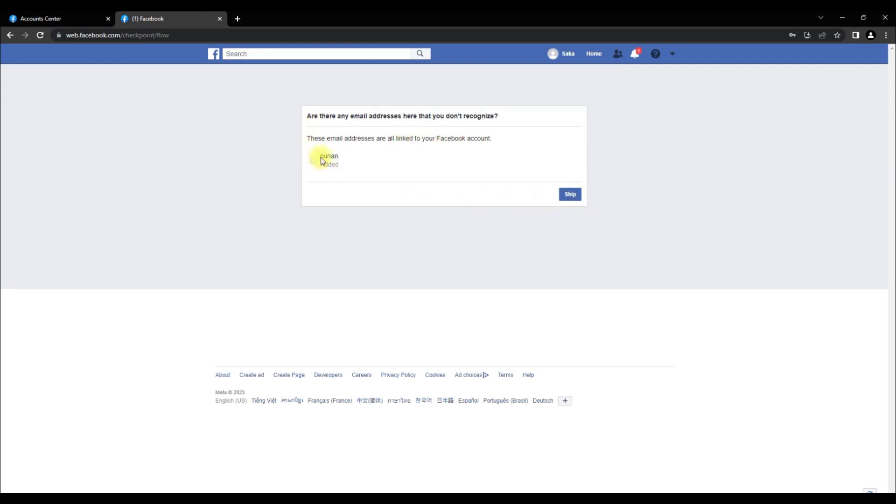
Skip the review of linked email addresses without deleting any address.
{"action": "left_click", "coordinate": [570, 195]}
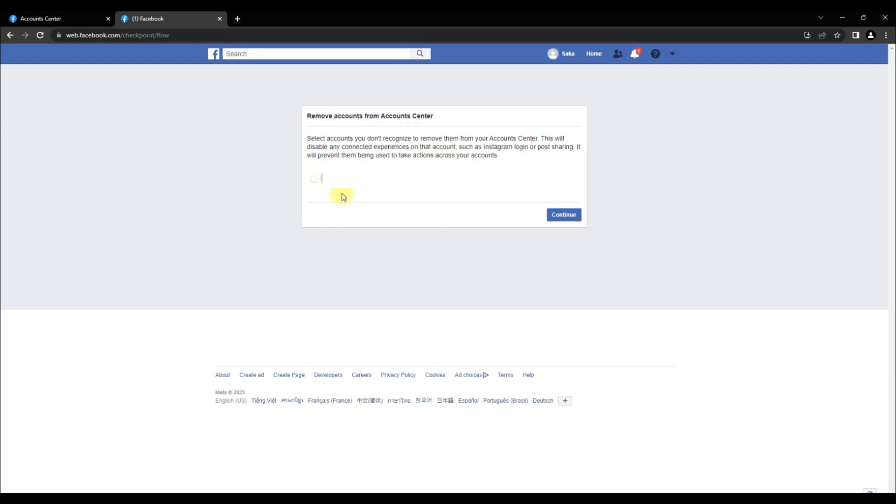
Continue past the Accounts Center removal check without removing any linked account.
{"action": "left_click", "coordinate": [313, 179]}
{"action": "left_click", "coordinate": [312, 180]}
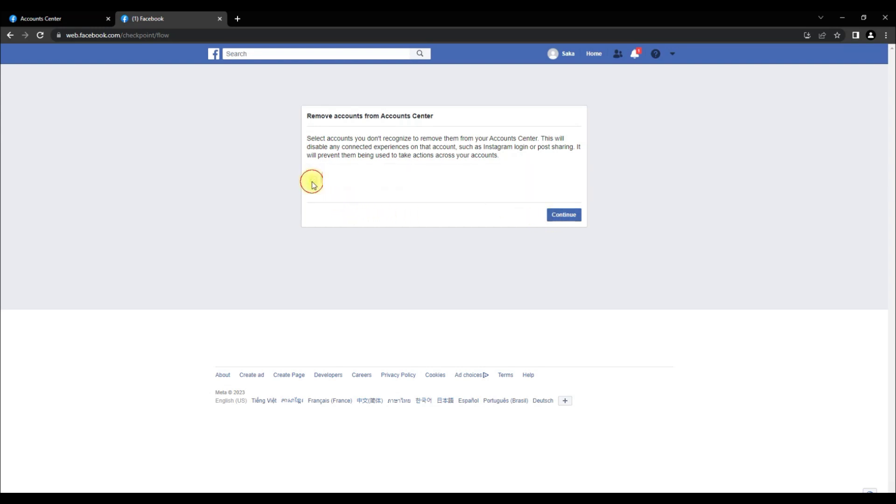
{"action": "left_click", "coordinate": [569, 217]}
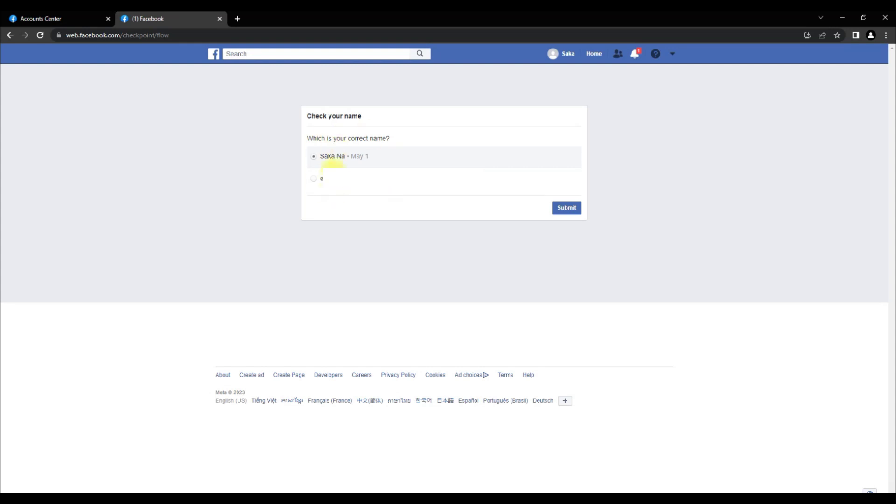
Choose the name dated May 1 as the correct name and submit the name check.
{"action": "left_click", "coordinate": [345, 185]}
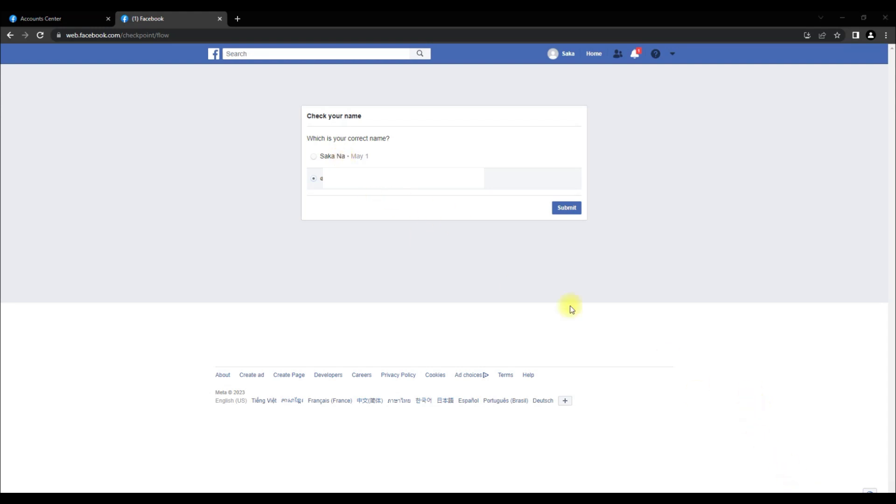
{"action": "mouse_move", "coordinate": [306, 169]}
{"action": "left_mouse_down"}
{"action": "mouse_move", "coordinate": [306, 187]}
{"action": "mouse_move", "coordinate": [430, 203]}
{"action": "mouse_move", "coordinate": [460, 167]}
{"action": "mouse_move", "coordinate": [357, 155]}
{"action": "mouse_move", "coordinate": [304, 168]}
{"action": "left_mouse_up"}
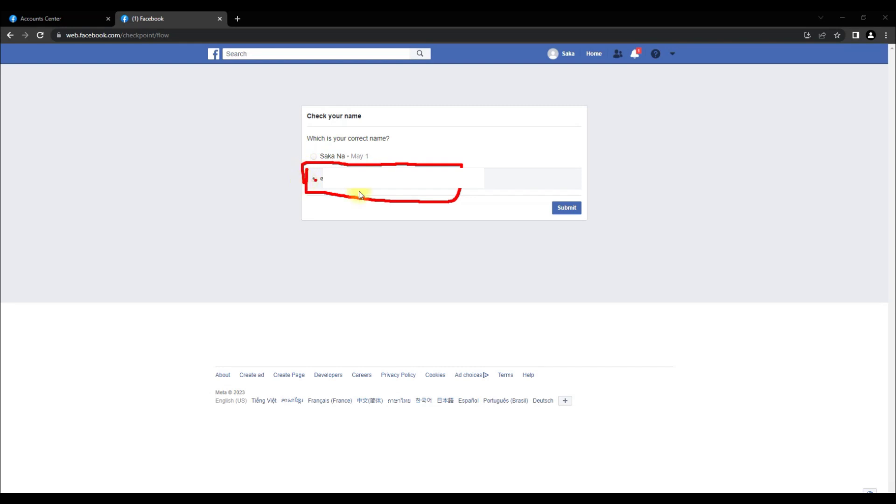
{"action": "key", "text": "Escape"}
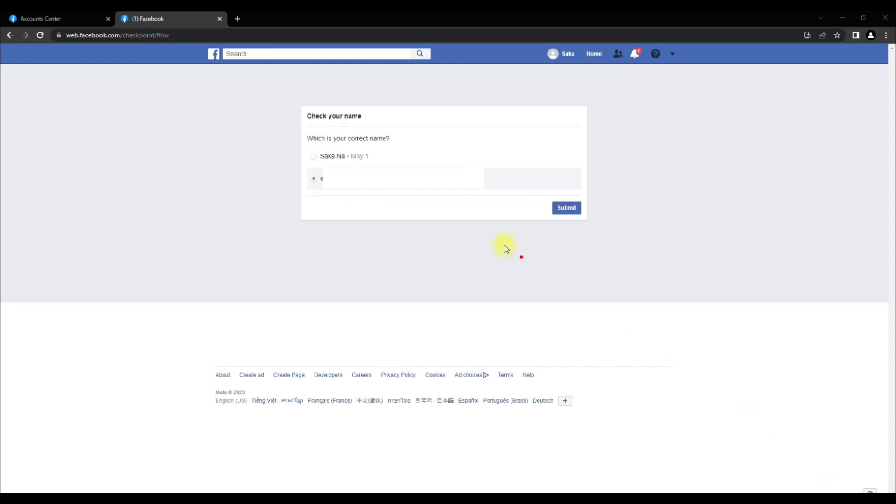
{"action": "mouse_move", "coordinate": [311, 135]}
{"action": "left_mouse_down"}
{"action": "mouse_move", "coordinate": [304, 154]}
{"action": "mouse_move", "coordinate": [361, 164]}
{"action": "mouse_move", "coordinate": [373, 152]}
{"action": "mouse_move", "coordinate": [308, 146]}
{"action": "left_mouse_up"}
{"action": "mouse_move", "coordinate": [306, 175]}
{"action": "left_mouse_down"}
{"action": "mouse_move", "coordinate": [370, 200]}
{"action": "mouse_move", "coordinate": [414, 166]}
{"action": "mouse_move", "coordinate": [298, 171]}
{"action": "left_mouse_up"}
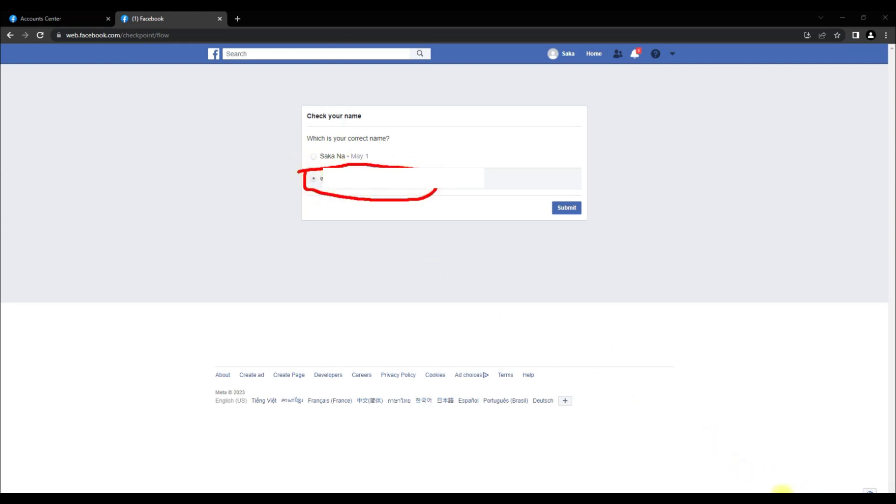
{"action": "mouse_move", "coordinate": [564, 187]}
{"action": "left_mouse_down"}
{"action": "mouse_move", "coordinate": [552, 226]}
{"action": "mouse_move", "coordinate": [545, 187]}
{"action": "left_mouse_up"}
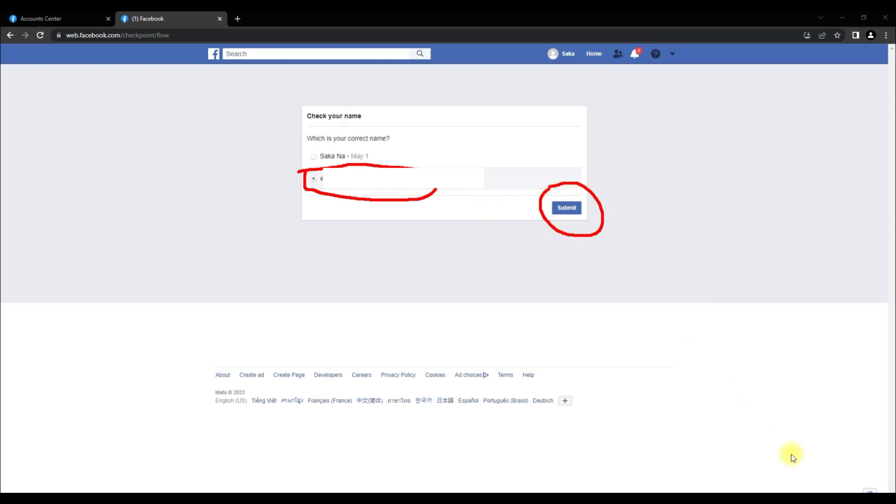
{"action": "key", "text": "Escape"}
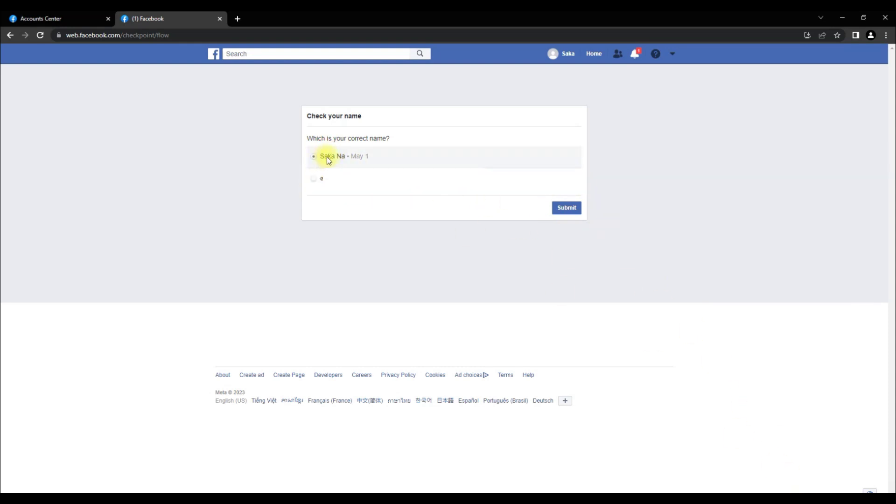
{"action": "left_click", "coordinate": [566, 209]}
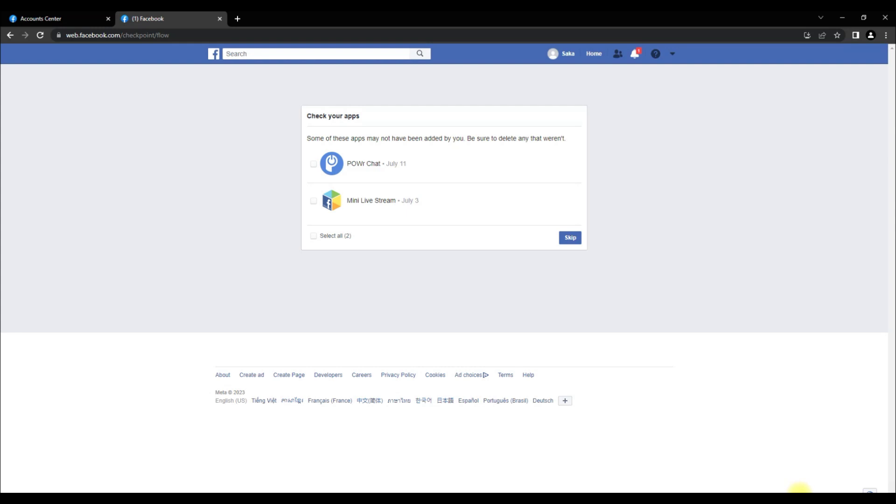
Skip the check of recently added apps, leaving POWr Chat and Mini Live Stream unselected.
{"action": "left_click", "coordinate": [304, 102]}
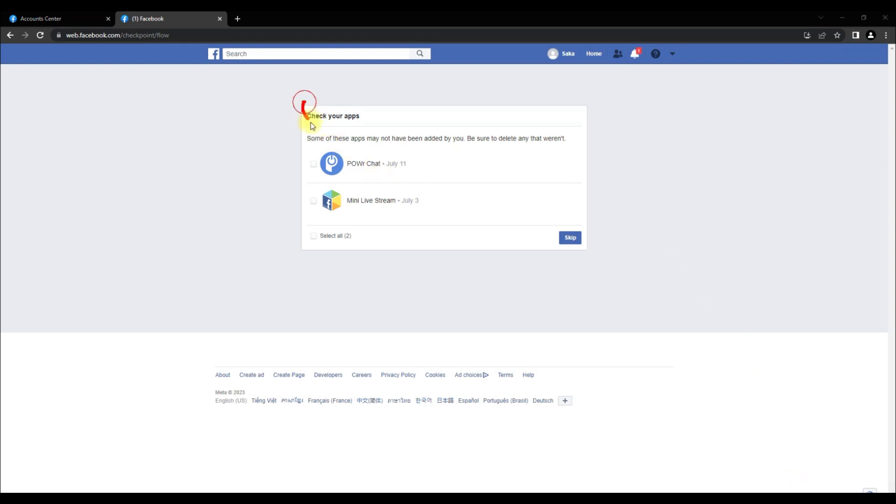
{"action": "left_click_drag", "start_coordinate": [307, 119], "coordinate": [290, 102]}
{"action": "mouse_move", "coordinate": [309, 155]}
{"action": "left_mouse_down"}
{"action": "mouse_move", "coordinate": [322, 188]}
{"action": "mouse_move", "coordinate": [395, 153]}
{"action": "mouse_move", "coordinate": [295, 151]}
{"action": "left_mouse_up"}
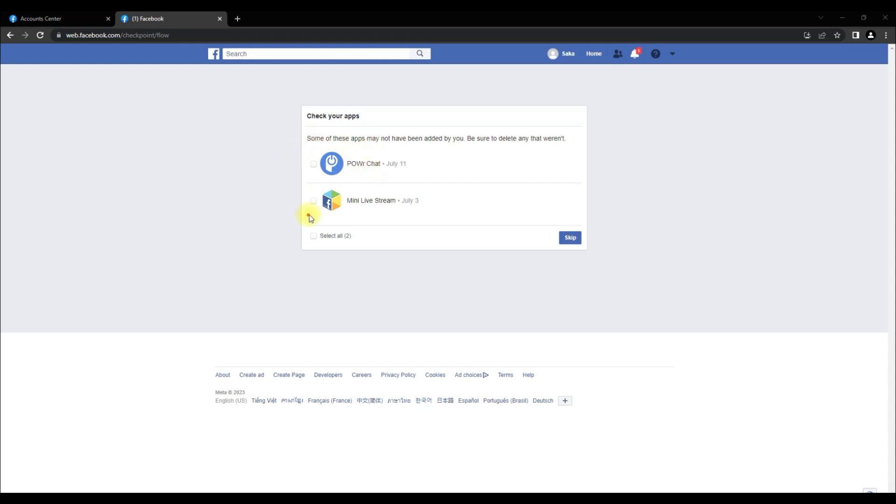
{"action": "left_click", "coordinate": [312, 165]}
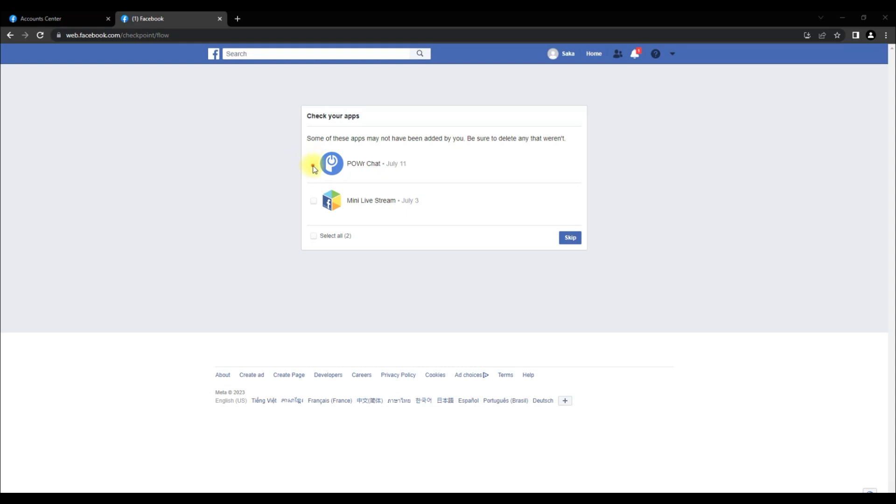
{"action": "left_click_drag", "start_coordinate": [351, 161], "coordinate": [387, 152]}
{"action": "left_click_drag", "start_coordinate": [367, 199], "coordinate": [404, 186]}
{"action": "mouse_move", "coordinate": [307, 192]}
{"action": "left_mouse_down"}
{"action": "mouse_move", "coordinate": [313, 206]}
{"action": "mouse_move", "coordinate": [320, 192]}
{"action": "left_mouse_up"}
{"action": "left_click_drag", "start_coordinate": [307, 158], "coordinate": [332, 140]}
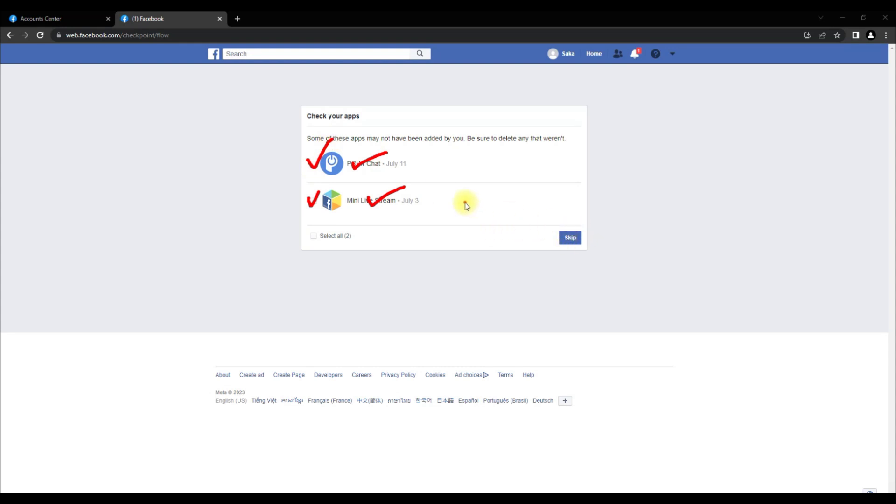
{"action": "mouse_move", "coordinate": [348, 127]}
{"action": "left_mouse_down"}
{"action": "mouse_move", "coordinate": [372, 240]}
{"action": "mouse_move", "coordinate": [339, 162]}
{"action": "left_mouse_up"}
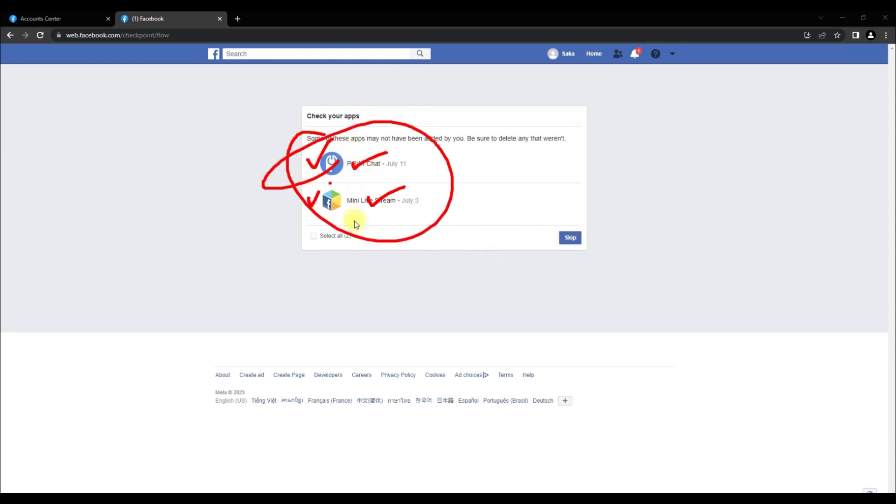
{"action": "key", "text": "Escape"}
{"action": "left_click", "coordinate": [571, 237]}
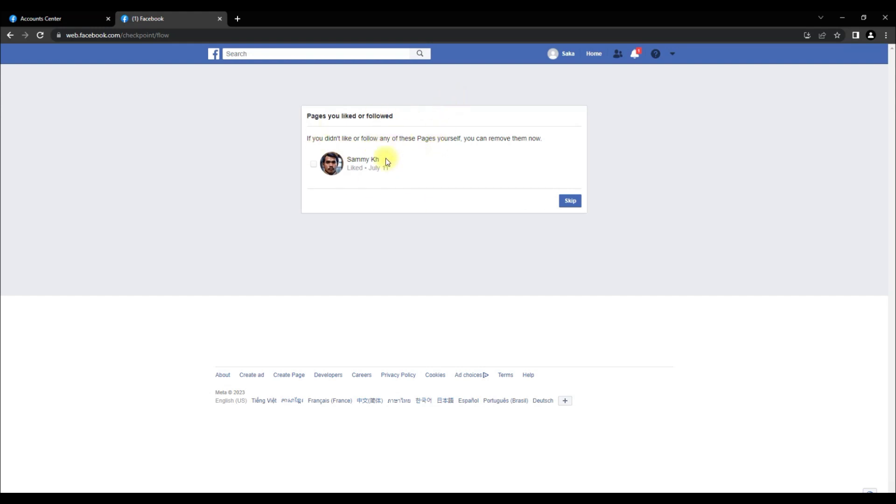
Skip the liked or followed Pages check and continue past the added people check without removing anything.
{"action": "left_click", "coordinate": [313, 164]}
{"action": "left_click", "coordinate": [311, 164]}
{"action": "left_click", "coordinate": [573, 202]}
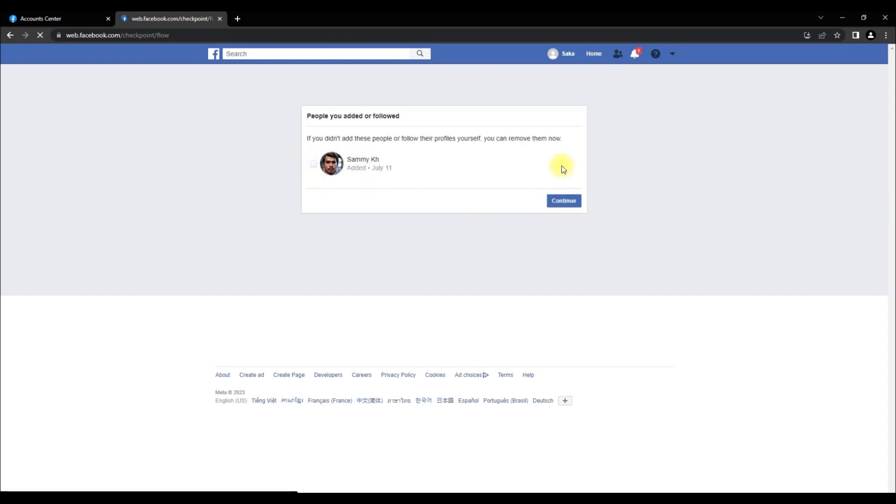
{"action": "left_click", "coordinate": [569, 206]}
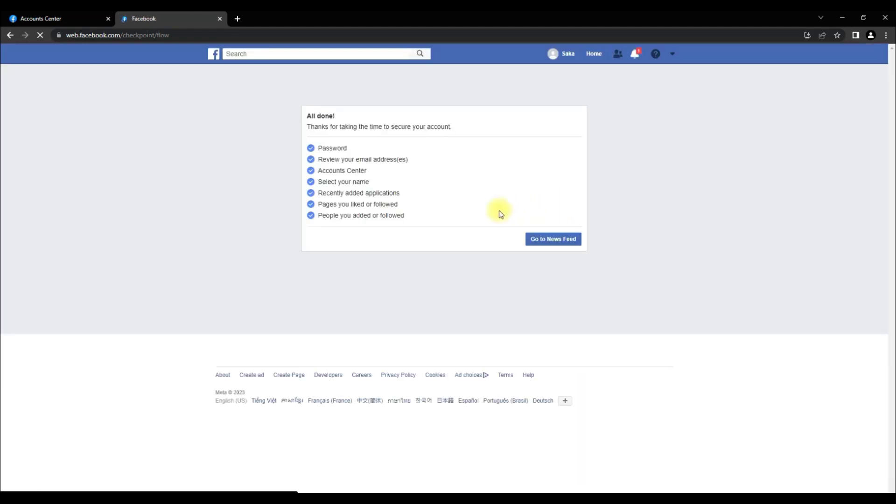
Finish the completed security review and go to the News Feed.
{"action": "left_click_drag", "start_coordinate": [414, 219], "coordinate": [295, 142]}
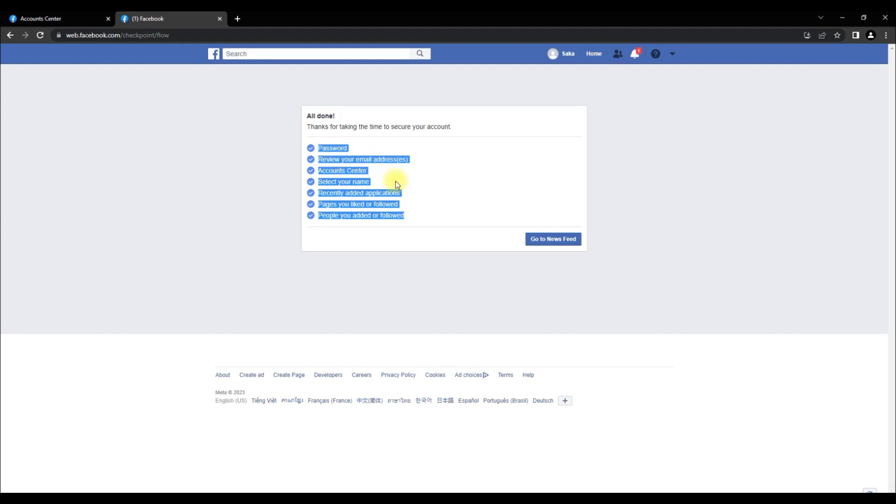
{"action": "left_click", "coordinate": [409, 204]}
{"action": "left_click", "coordinate": [555, 240]}
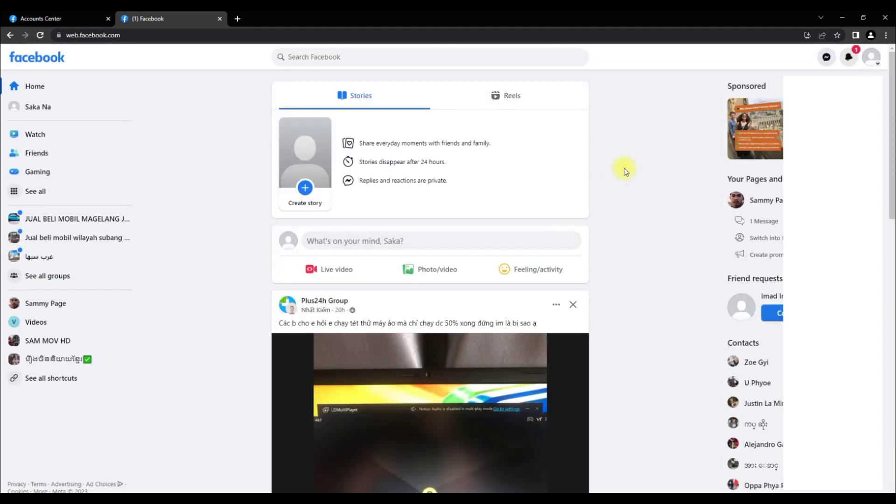
{"action": "scroll", "coordinate": [540, 282], "scroll_direction": "down", "scroll_amount": 4}
{"action": "scroll", "coordinate": [541, 284], "scroll_direction": "up", "scroll_amount": 5}
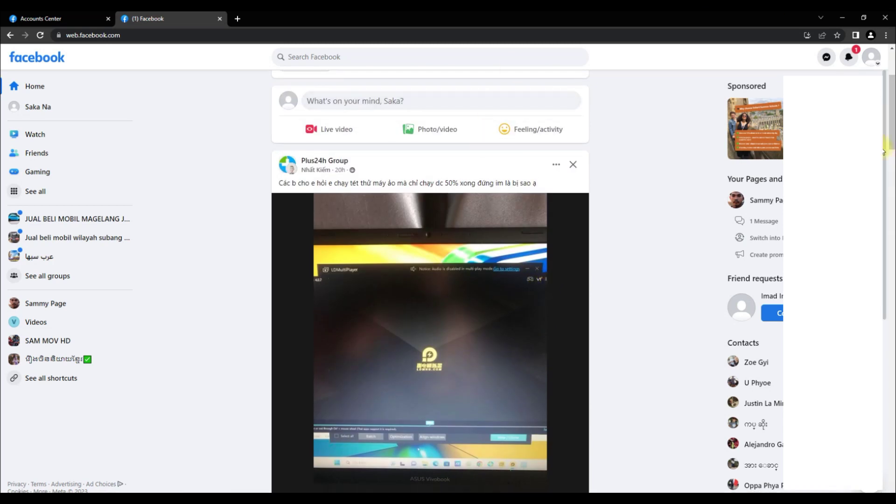
Open the account's Settings, look at the Accounts Center profiles, and return to Settings.
{"action": "left_click", "coordinate": [875, 57]}
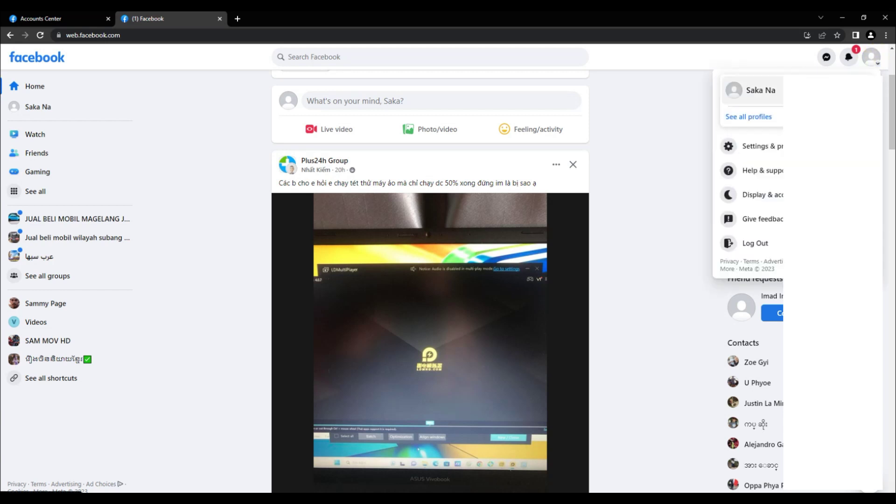
{"action": "left_click", "coordinate": [767, 152]}
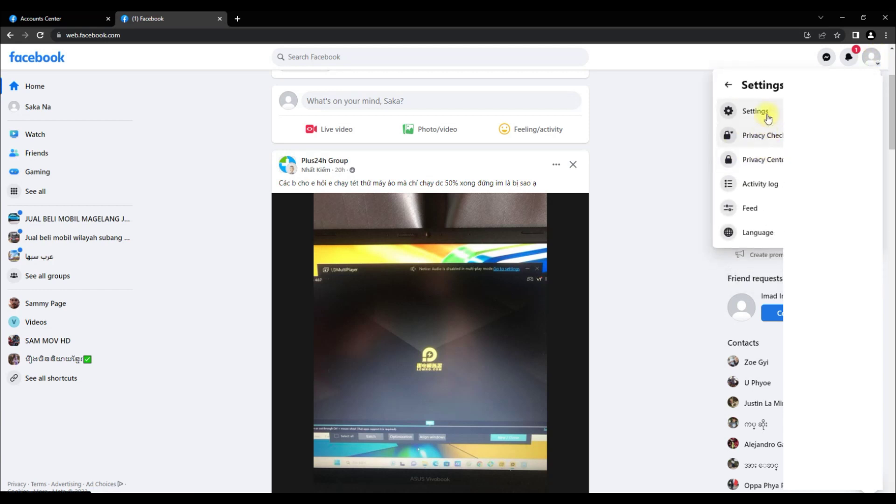
{"action": "left_click", "coordinate": [765, 114]}
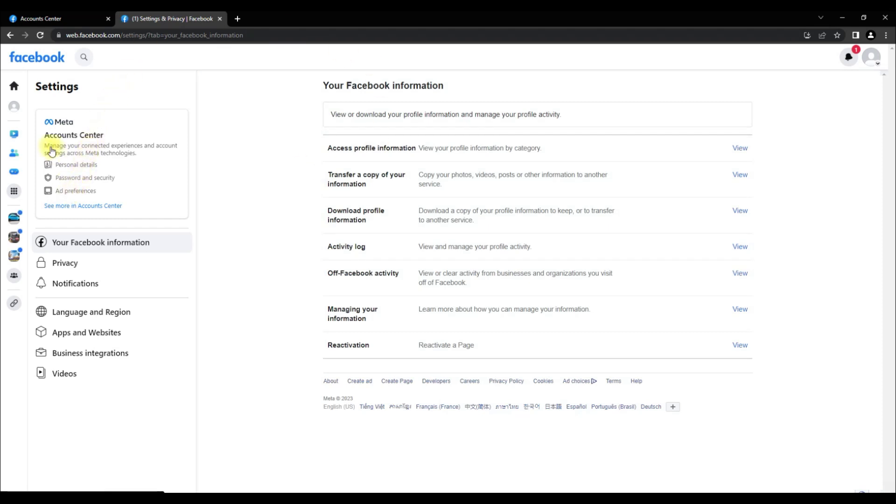
{"action": "left_click", "coordinate": [73, 172]}
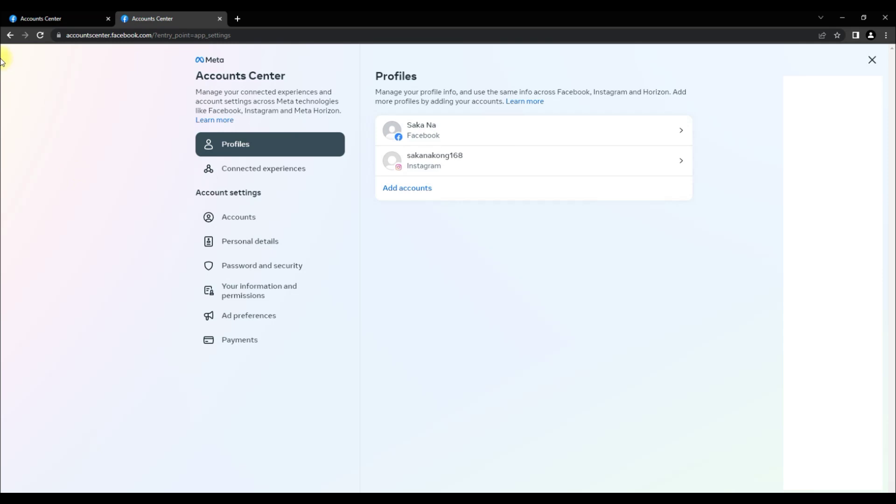
{"action": "left_click", "coordinate": [9, 35]}
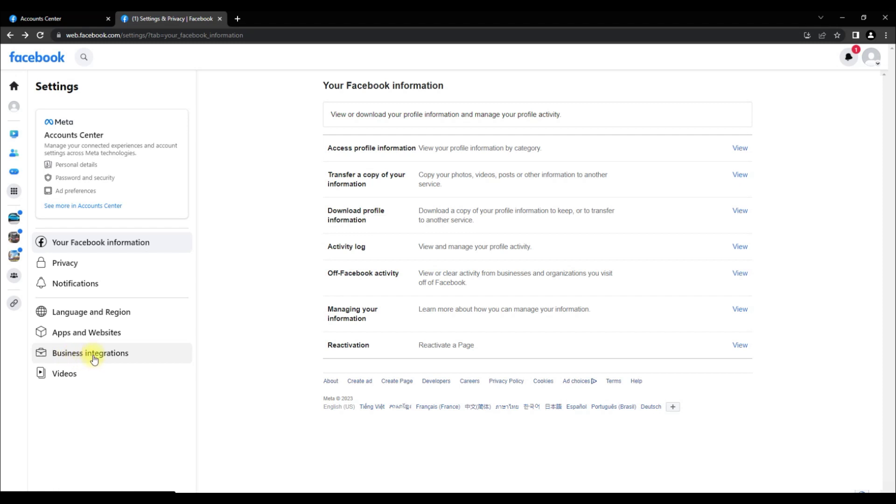
Review the connected Apps and Websites and the active Business Integrations in Settings.
{"action": "left_click", "coordinate": [94, 328]}
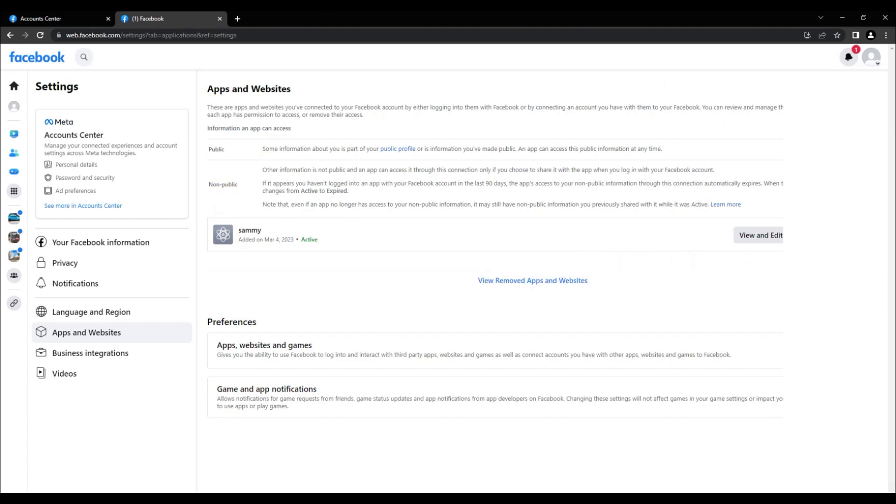
{"action": "left_click", "coordinate": [95, 355]}
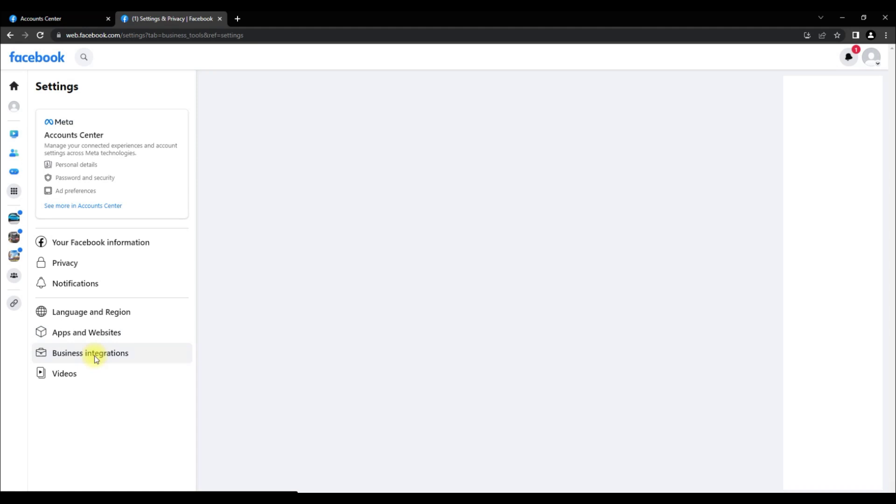
{"action": "scroll", "coordinate": [487, 202], "scroll_direction": "down", "scroll_amount": 1}
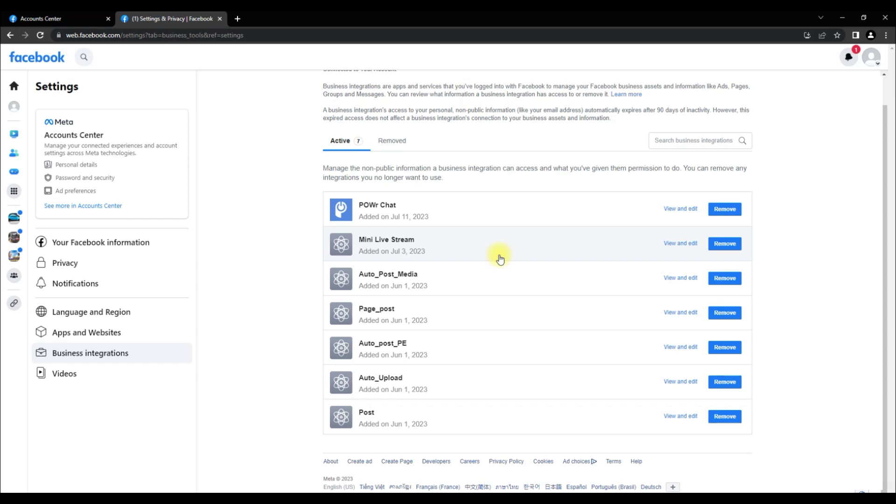
{"action": "left_click", "coordinate": [719, 243]}
{"action": "scroll", "coordinate": [583, 285], "scroll_direction": "up", "scroll_amount": 1}
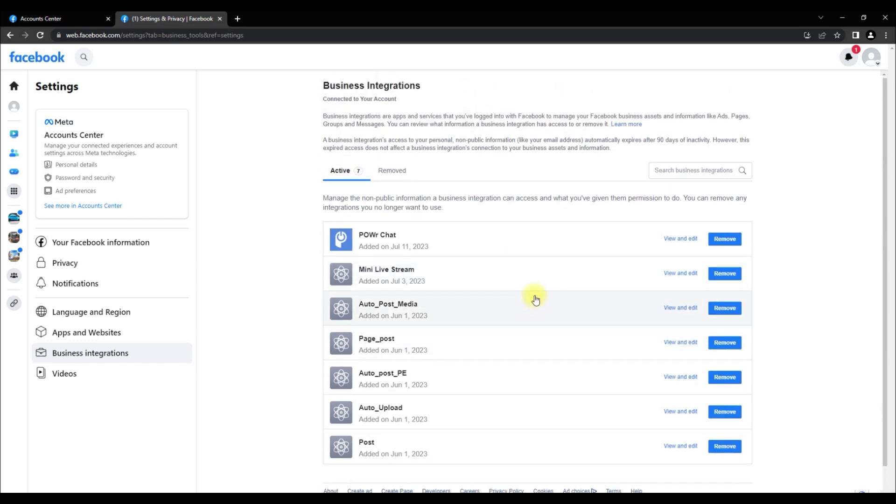
Check the Facebook profile's two-factor authentication settings under Accounts Center's Password and security, and close them.
{"action": "left_click", "coordinate": [80, 178]}
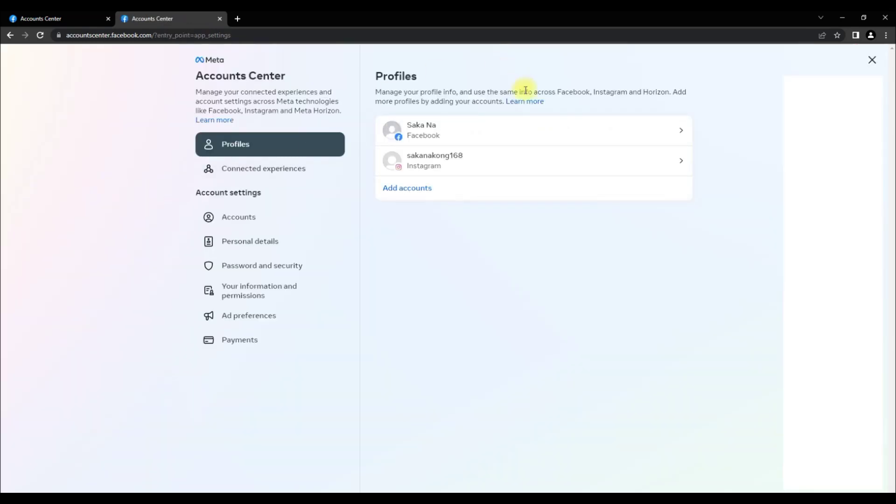
{"action": "left_click", "coordinate": [235, 271]}
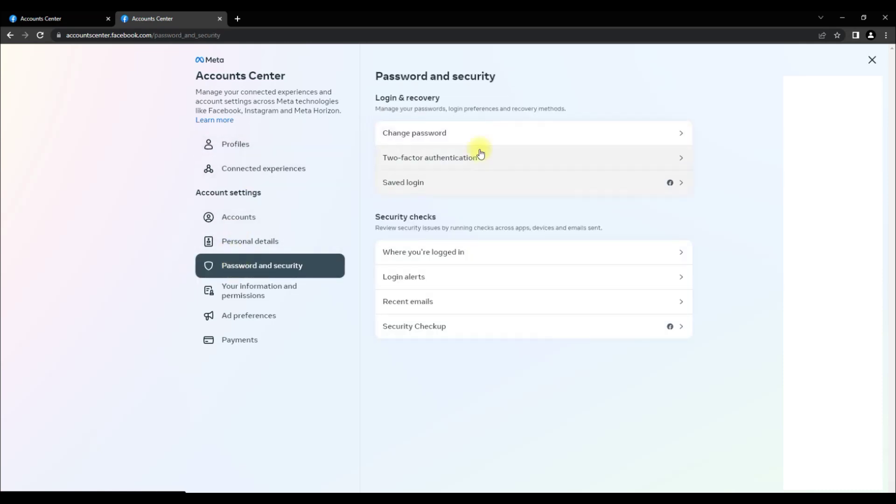
{"action": "left_click", "coordinate": [400, 161]}
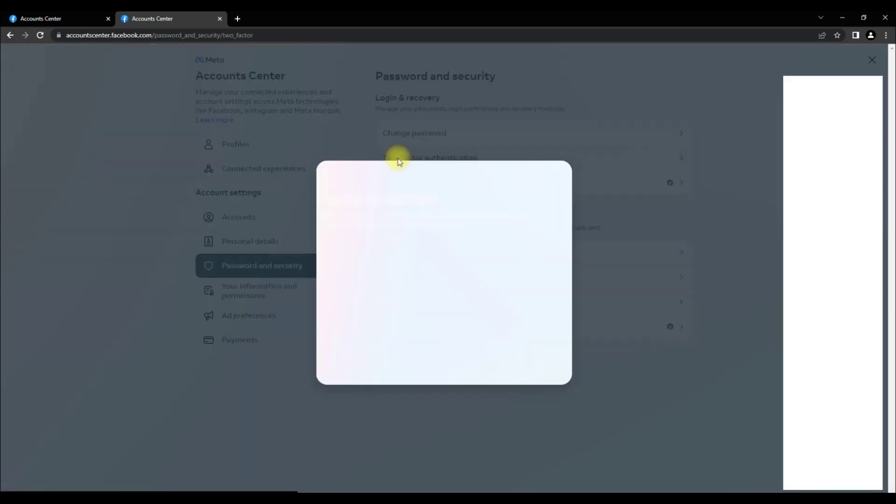
{"action": "left_click", "coordinate": [422, 246]}
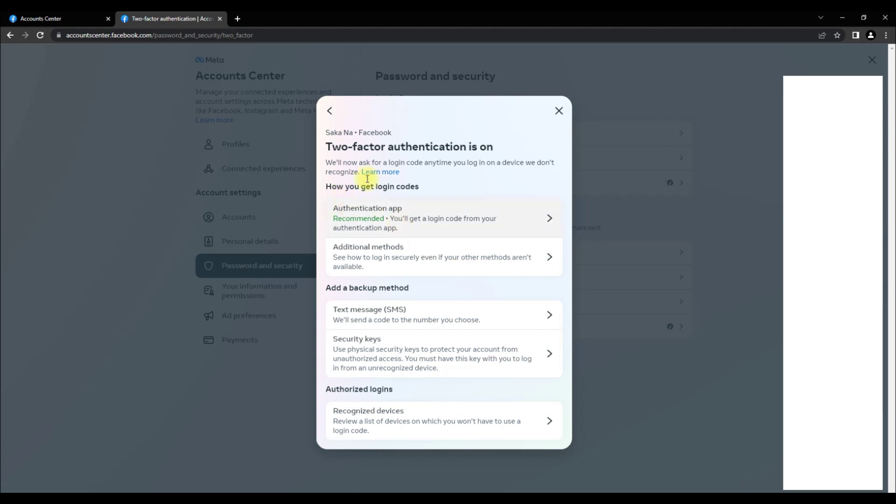
{"action": "left_click", "coordinate": [559, 110]}
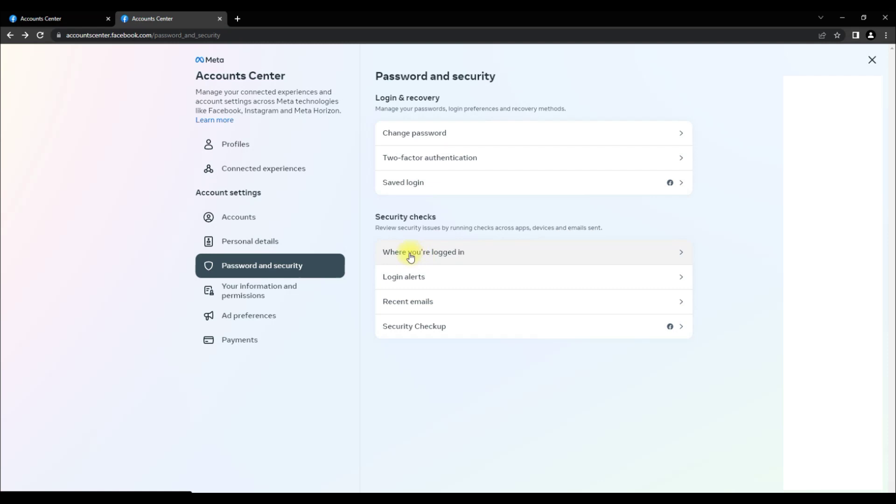
Check which devices the Facebook profile is logged in on under Where you're logged in, and close the login activity.
{"action": "left_click", "coordinate": [431, 252]}
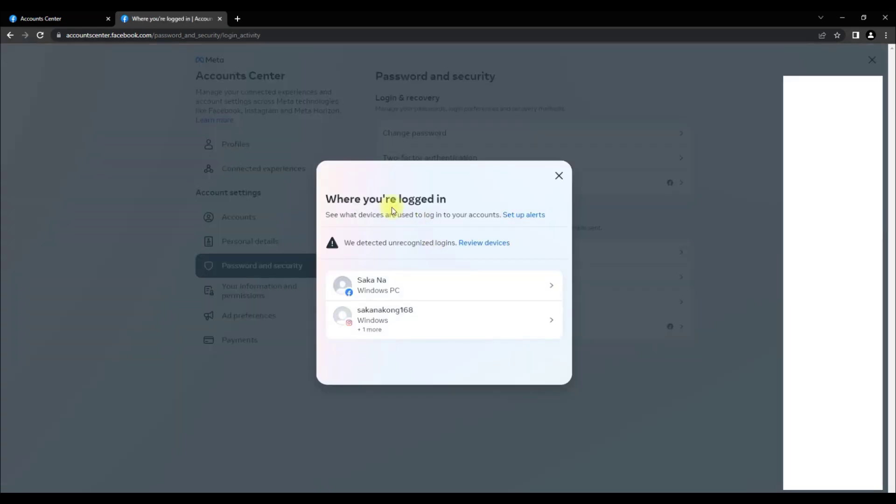
{"action": "left_click", "coordinate": [428, 281]}
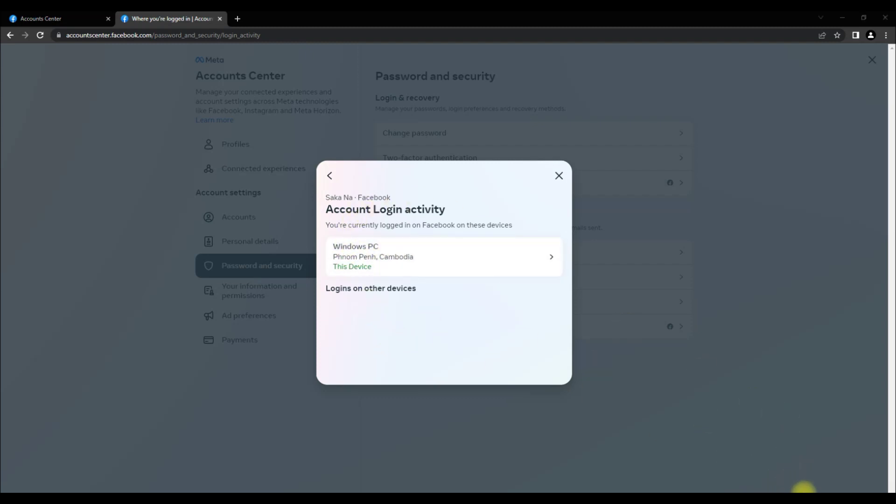
{"action": "mouse_move", "coordinate": [347, 305]}
{"action": "left_mouse_down"}
{"action": "mouse_move", "coordinate": [322, 313]}
{"action": "mouse_move", "coordinate": [490, 326]}
{"action": "mouse_move", "coordinate": [541, 373]}
{"action": "mouse_move", "coordinate": [448, 328]}
{"action": "left_mouse_up"}
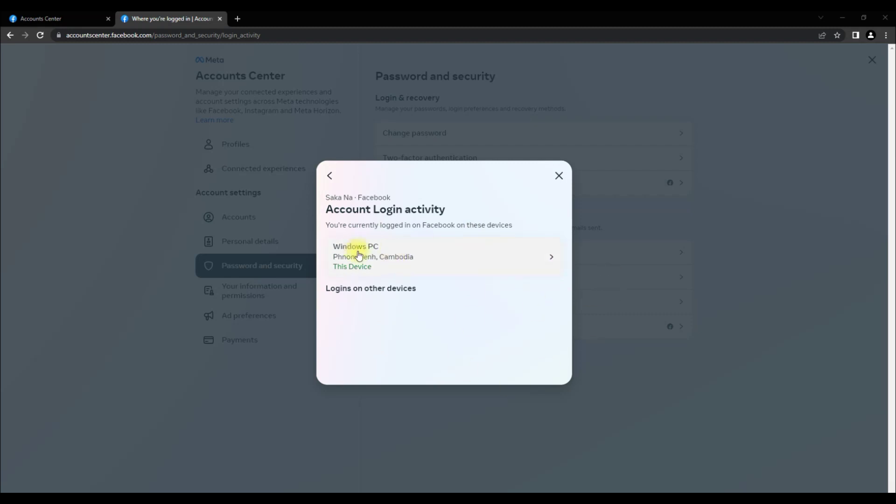
{"action": "left_click", "coordinate": [330, 175]}
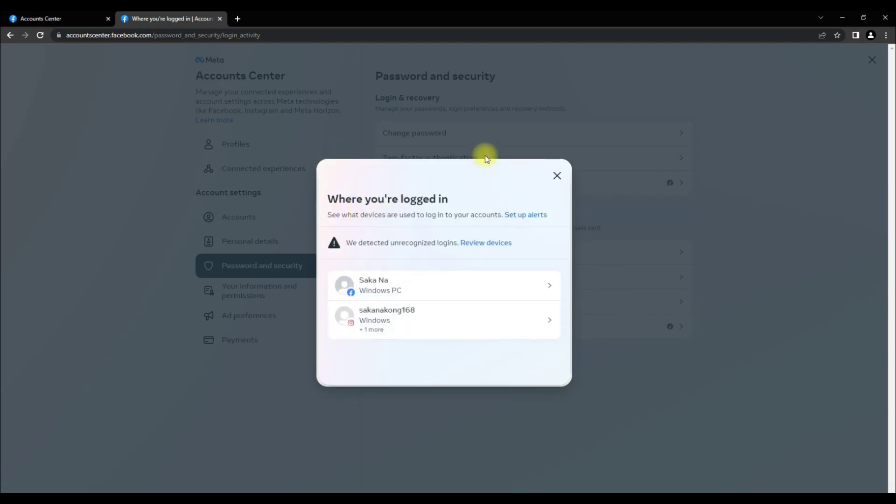
{"action": "left_click", "coordinate": [557, 176]}
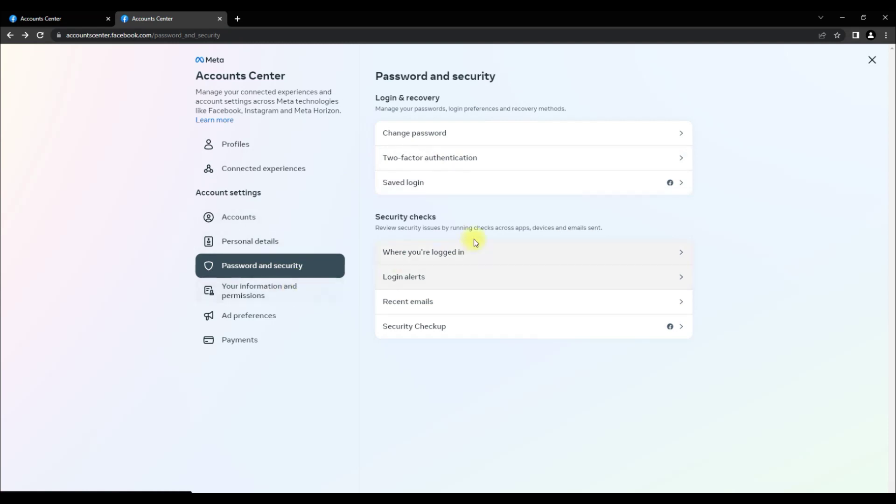
Open the Facebook profile's login alerts, switch in-app notifications and email off and on again, and close the dialog.
{"action": "left_click", "coordinate": [429, 287]}
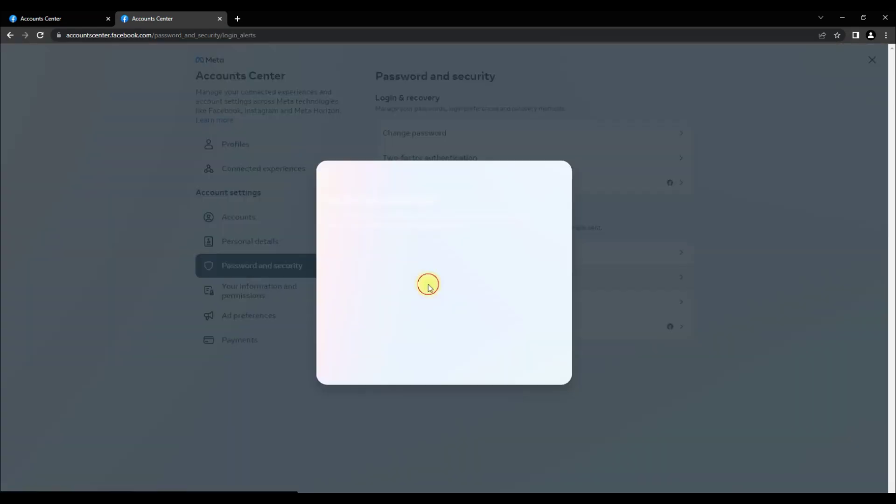
{"action": "left_click", "coordinate": [471, 264]}
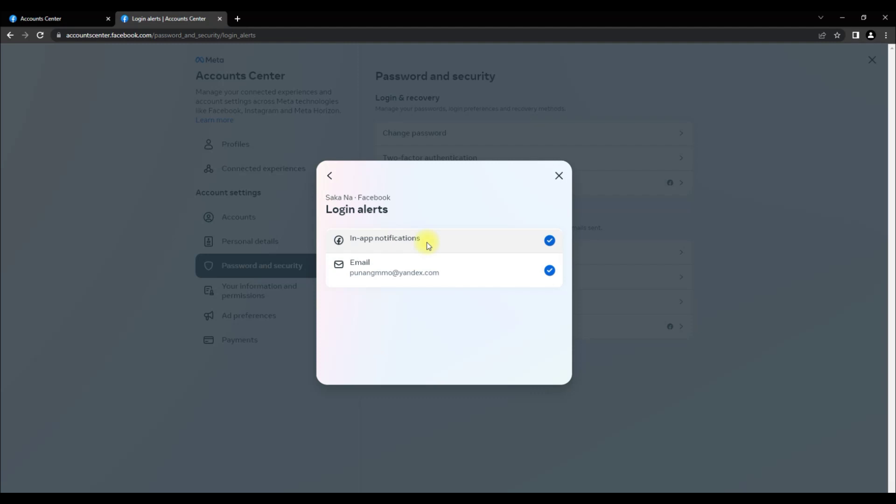
{"action": "left_click", "coordinate": [549, 240]}
{"action": "left_click", "coordinate": [550, 272]}
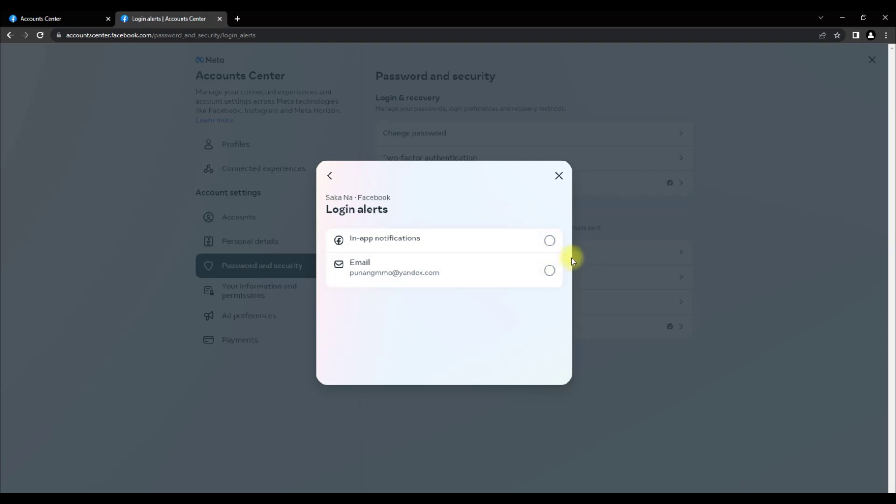
{"action": "left_click", "coordinate": [550, 240]}
{"action": "left_click", "coordinate": [550, 268]}
{"action": "left_click", "coordinate": [558, 176]}
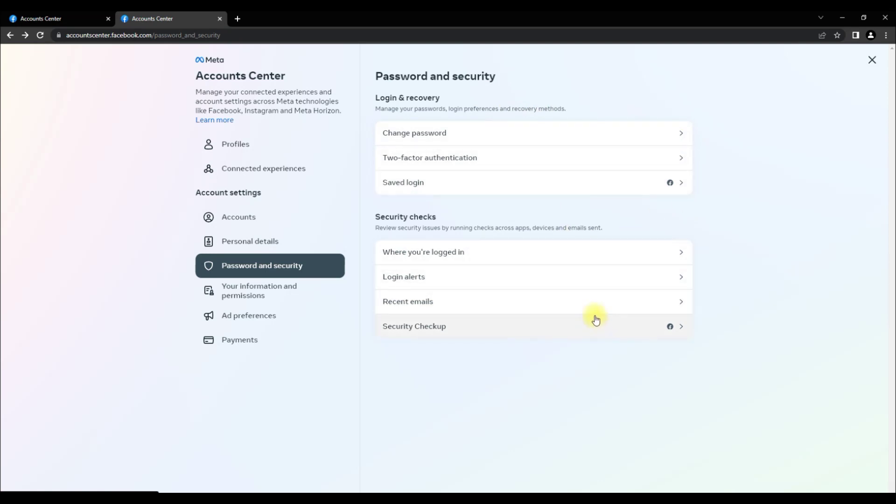
Open the Security Checkup and read its overview of the password, two-factor authentication and login alerts.
{"action": "left_click", "coordinate": [434, 334]}
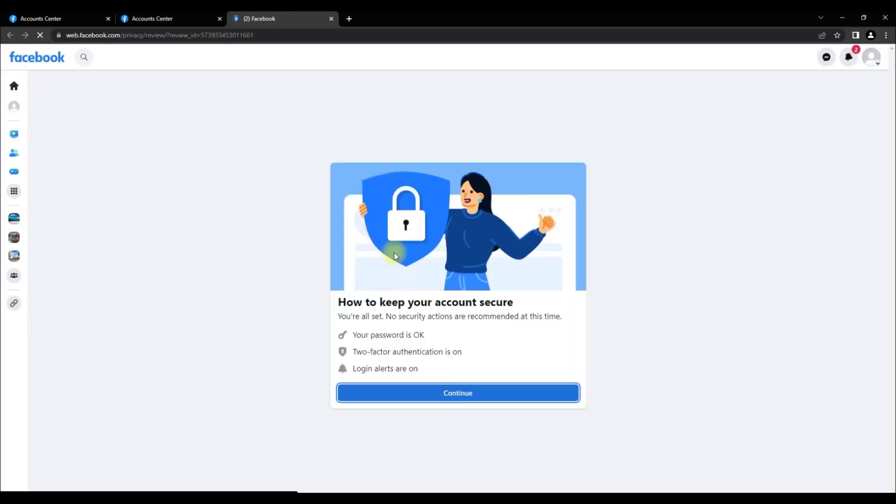
{"action": "left_click", "coordinate": [449, 397]}
{"action": "left_click", "coordinate": [346, 200]}
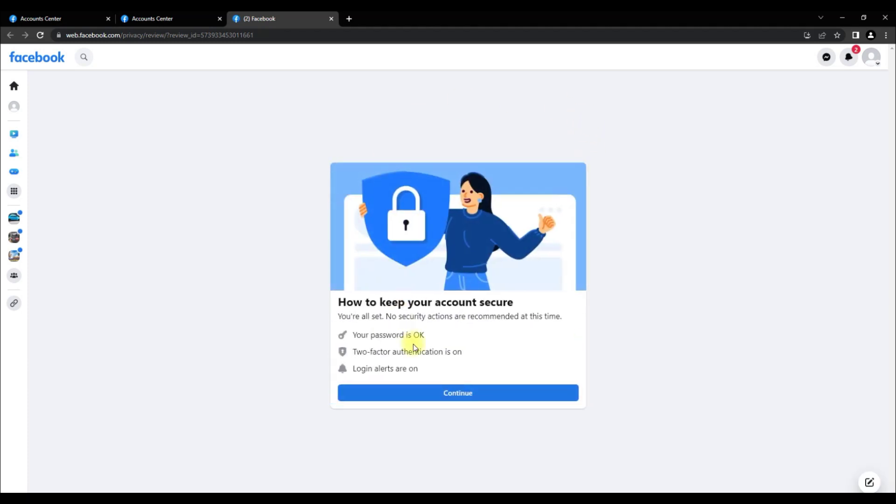
{"action": "left_click_drag", "start_coordinate": [431, 342], "coordinate": [344, 338]}
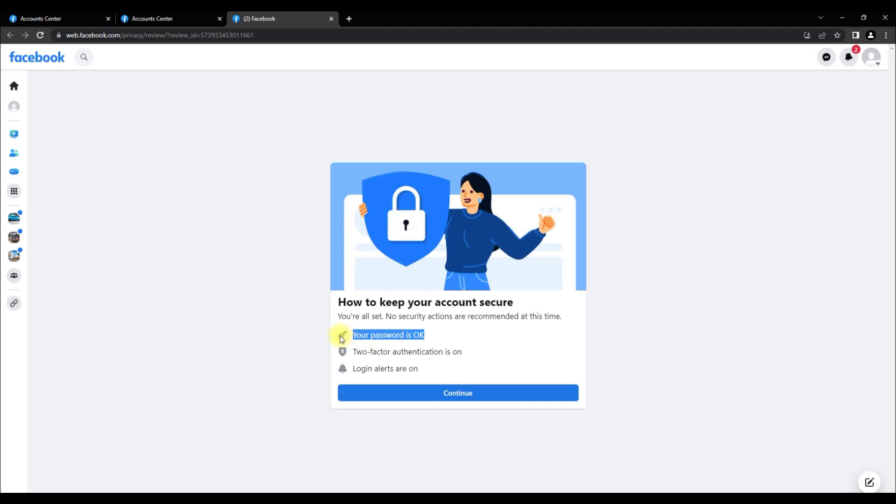
{"action": "left_click_drag", "start_coordinate": [465, 351], "coordinate": [367, 360]}
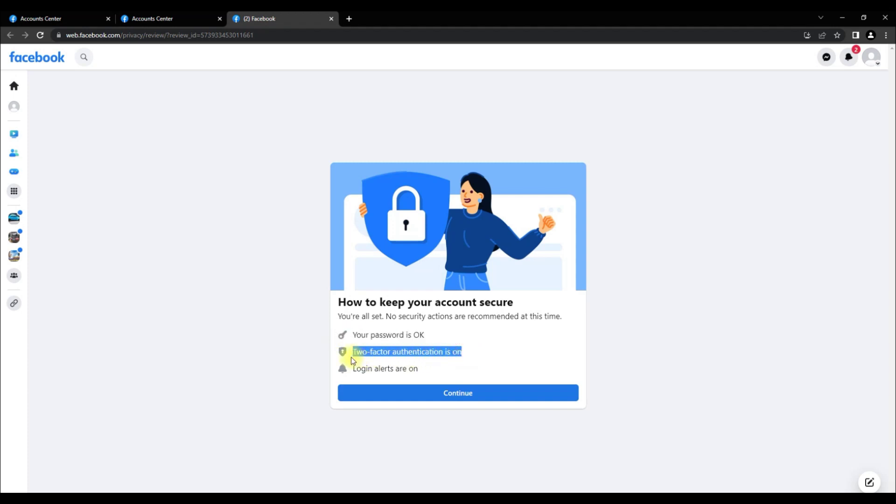
{"action": "left_click", "coordinate": [456, 354]}
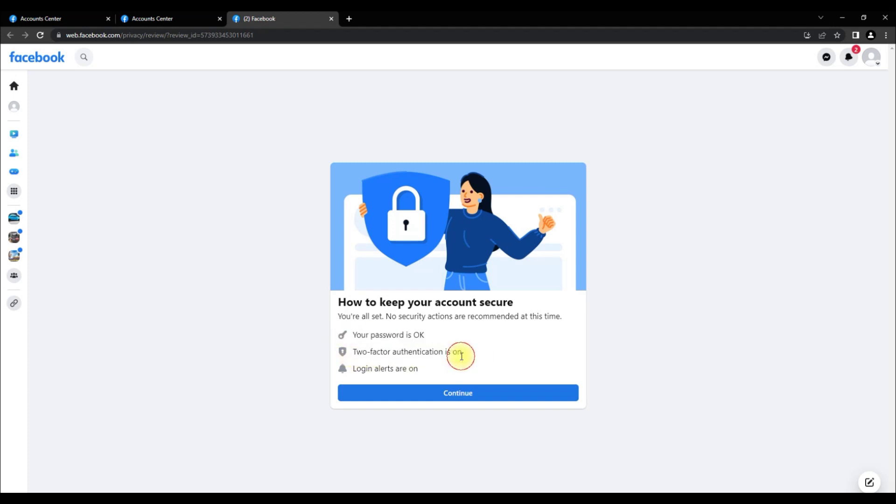
{"action": "left_click_drag", "start_coordinate": [465, 352], "coordinate": [366, 377]}
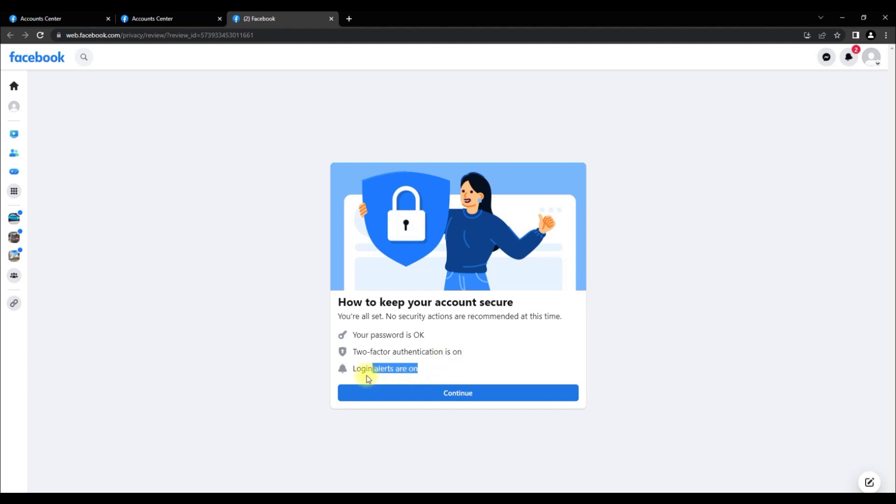
{"action": "left_click", "coordinate": [414, 368]}
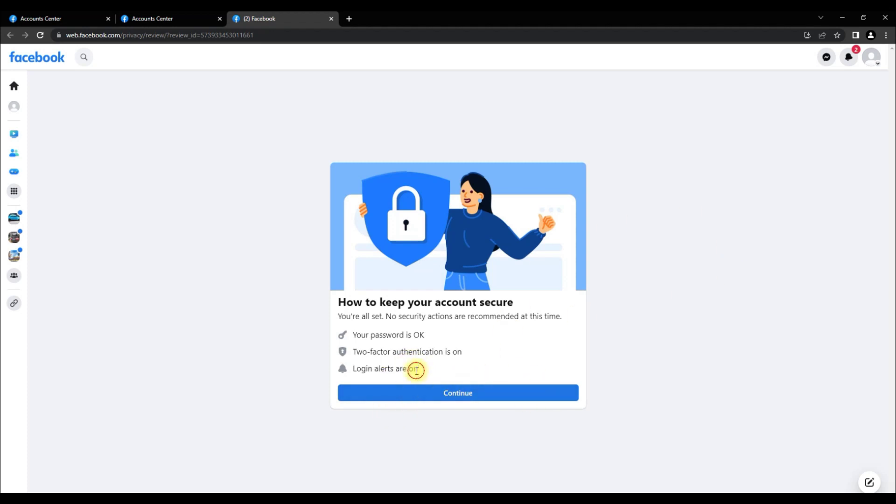
Continue the Security Checkup past the password and two-factor authentication pages without changing either one.
{"action": "left_click", "coordinate": [457, 391]}
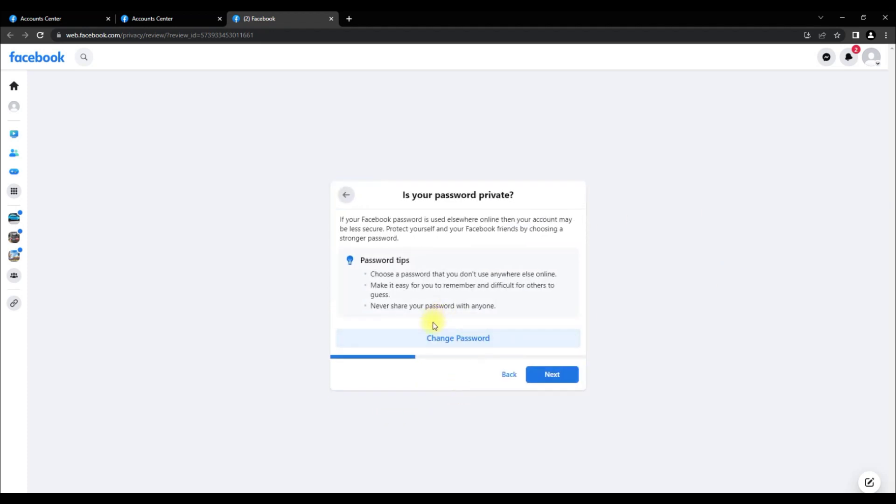
{"action": "left_click", "coordinate": [562, 378]}
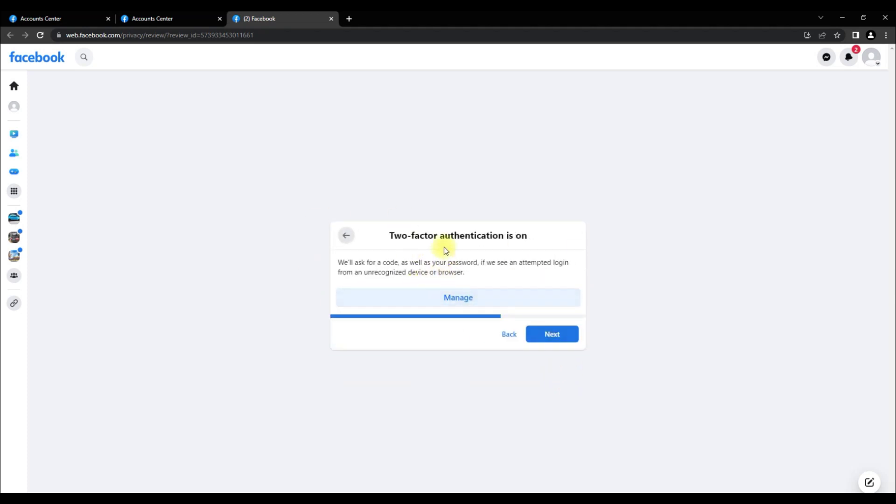
{"action": "left_click", "coordinate": [550, 337]}
Toggle the Facebook and email alerts, leave both on, and finish the Security Checkup by going to the News Feed.
{"action": "left_click", "coordinate": [569, 282]}
{"action": "left_click", "coordinate": [569, 308]}
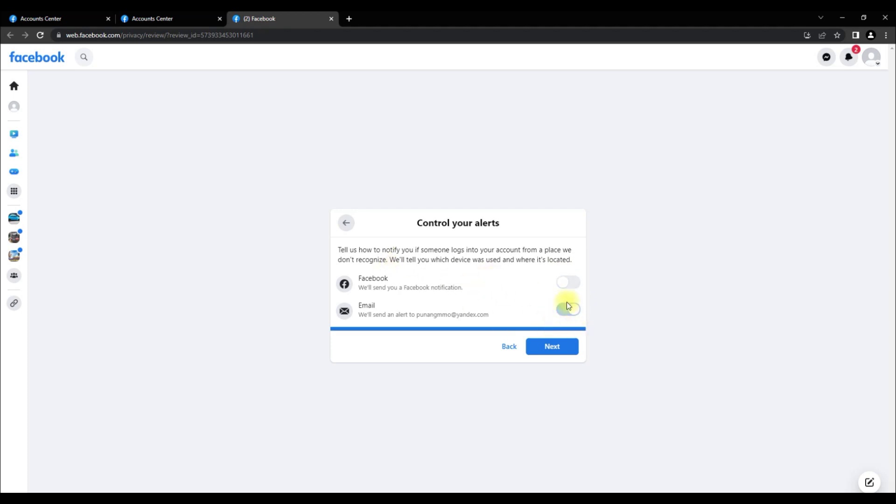
{"action": "left_click", "coordinate": [562, 286]}
{"action": "left_click", "coordinate": [571, 310]}
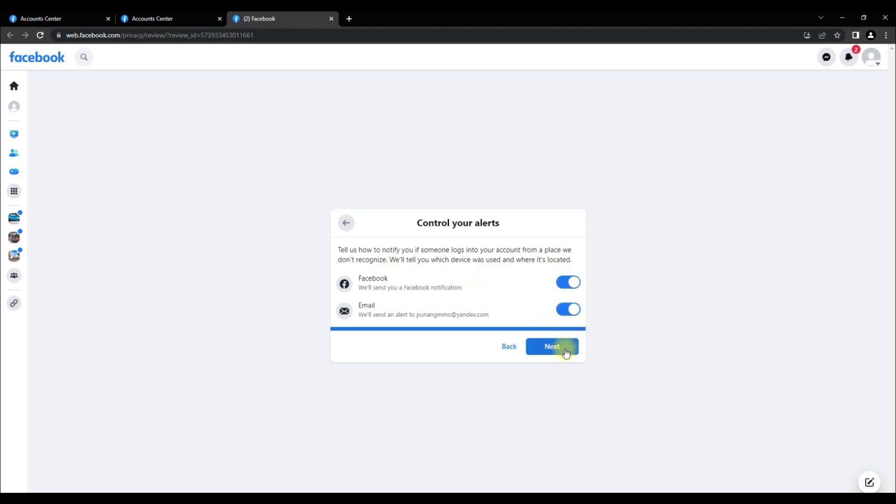
{"action": "left_click", "coordinate": [565, 345]}
{"action": "triple_click", "coordinate": [500, 258]}
{"action": "left_click", "coordinate": [460, 368]}
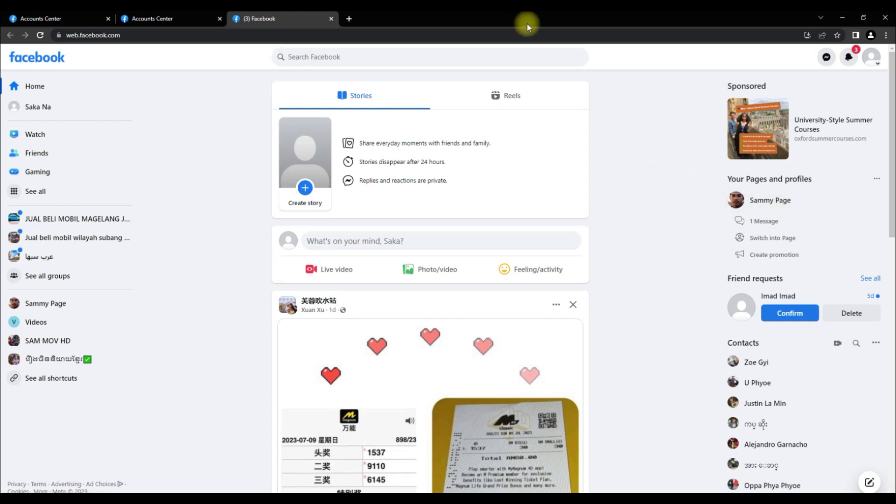
Minimize the browser and move the VMware Workstation Pro shortcut to the middle of the desktop.
{"action": "left_click", "coordinate": [195, 18]}
{"action": "left_click", "coordinate": [259, 18]}
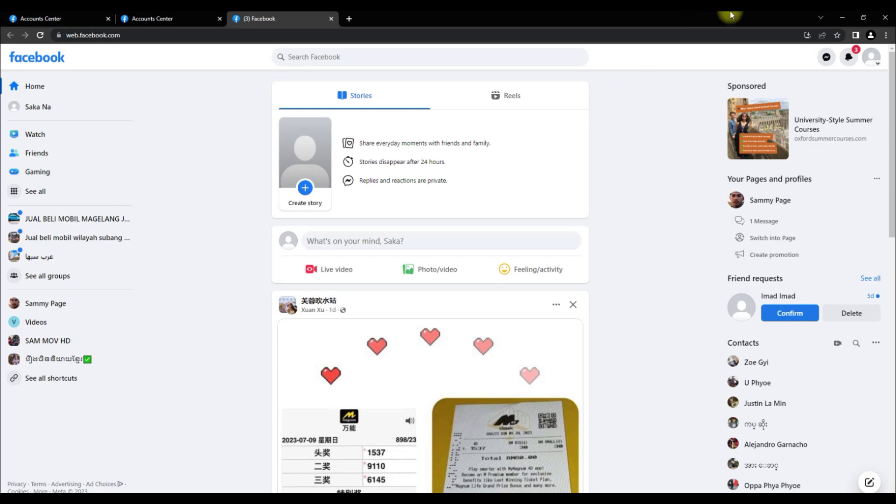
{"action": "left_click", "coordinate": [842, 17]}
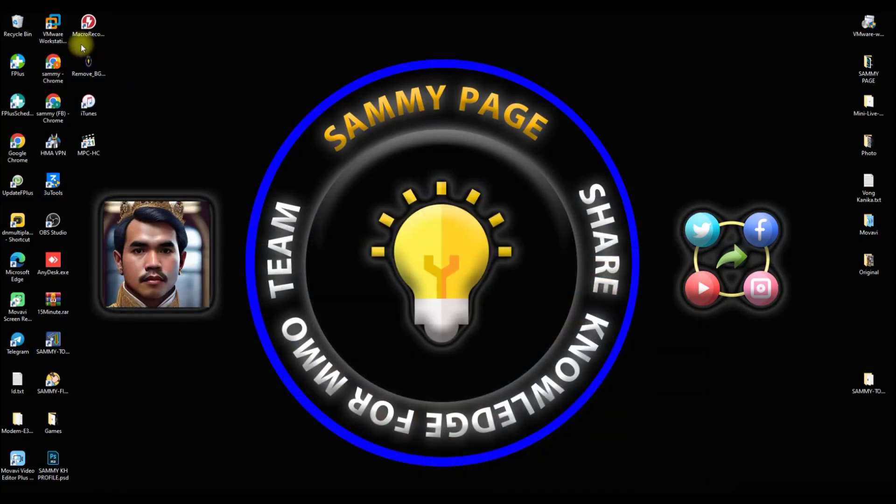
{"action": "left_click_drag", "start_coordinate": [58, 30], "coordinate": [450, 259]}
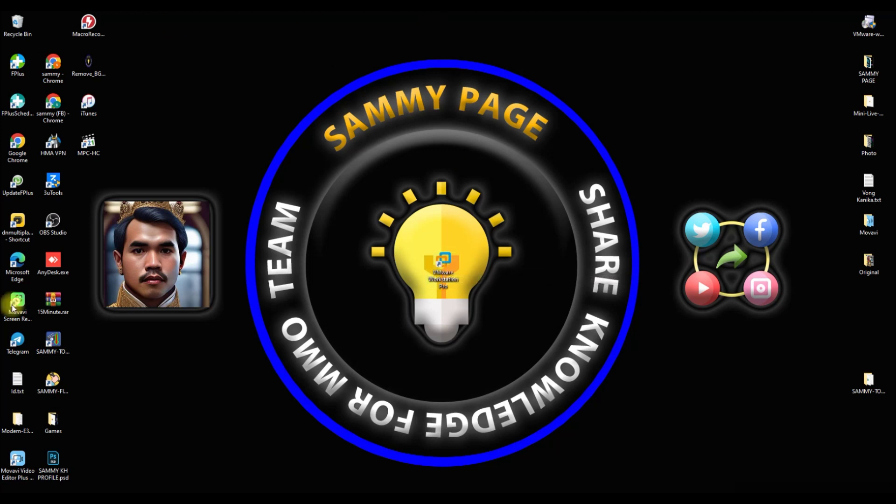
{"action": "left_click_drag", "start_coordinate": [446, 262], "coordinate": [442, 254]}
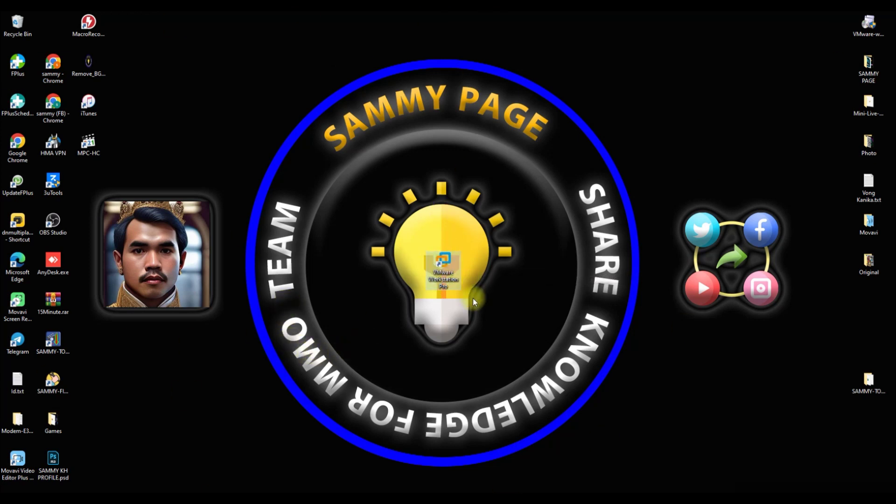
{"action": "left_click_drag", "start_coordinate": [472, 299], "coordinate": [478, 310]}
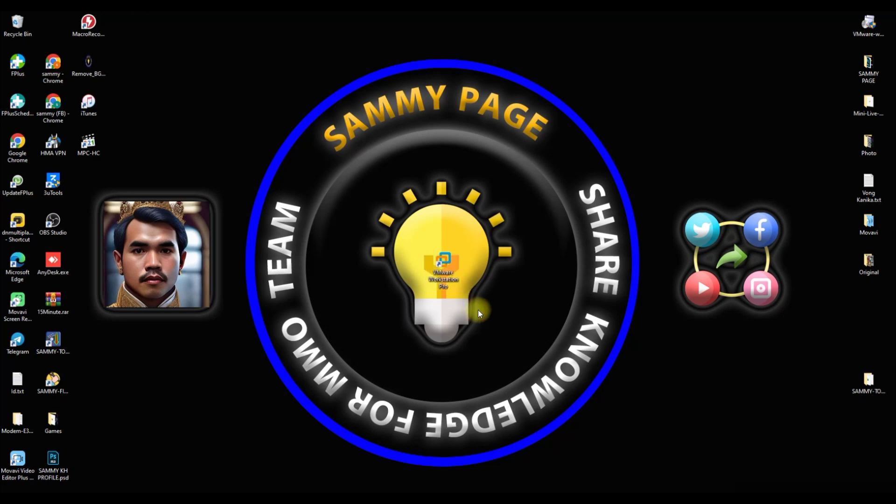